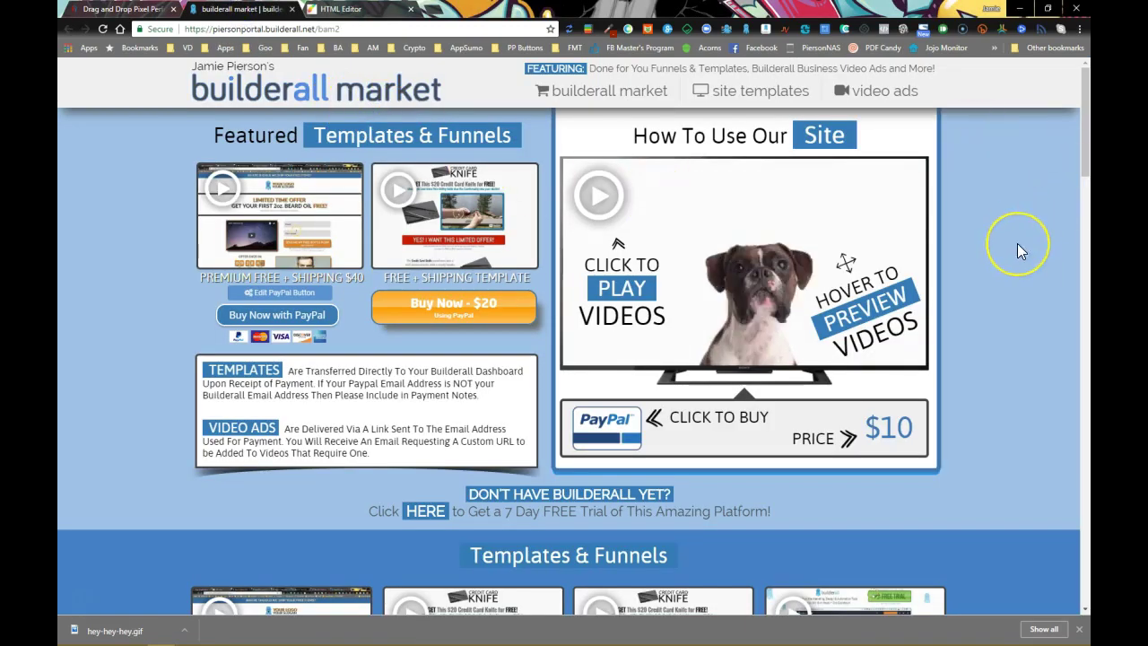
Look over the market page's featured offers and its Templates & Funnels section.
scroll(1014, 249, down, 1)
scroll(1012, 255, up, 1)
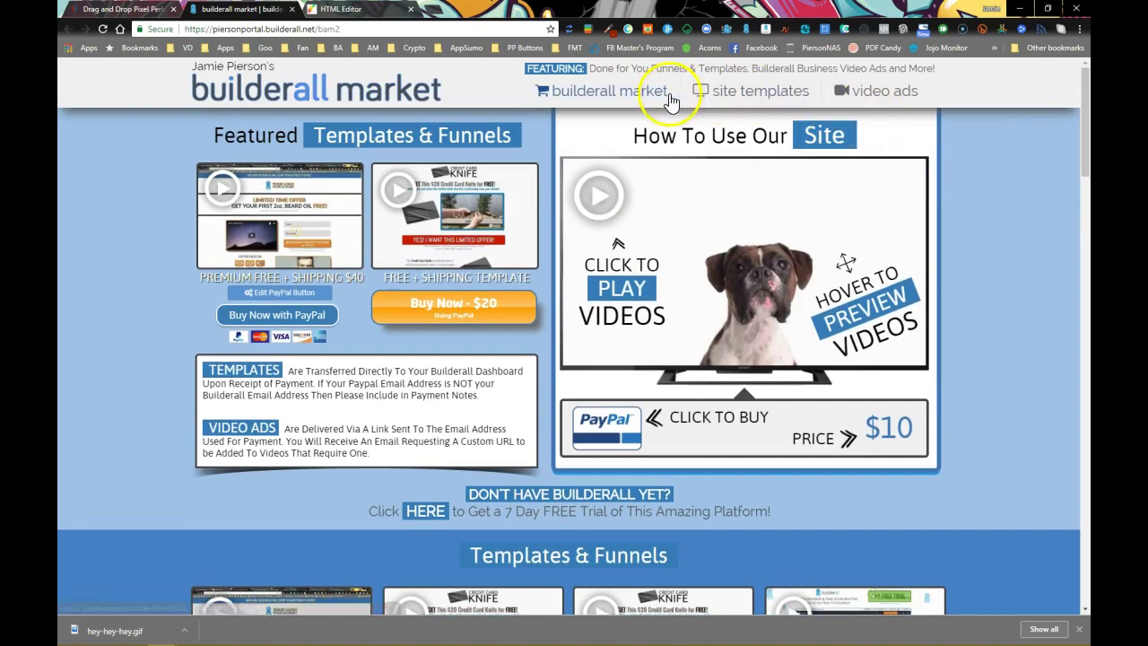
scroll(995, 339, down, 3)
scroll(996, 339, down, 1)
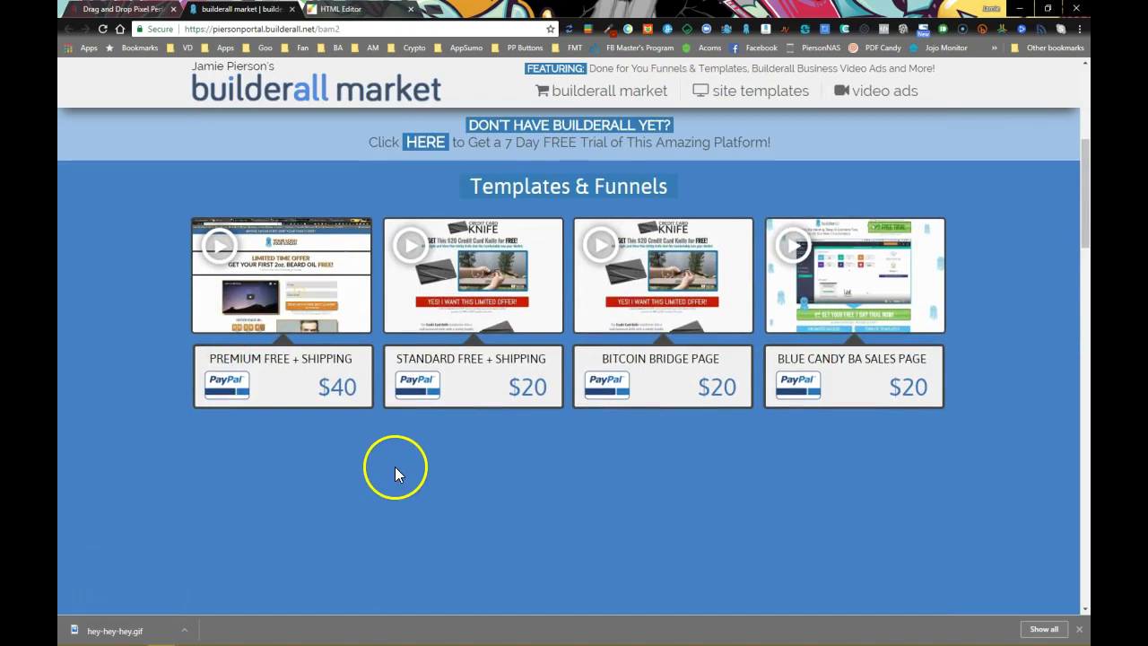
scroll(158, 440, up, 4)
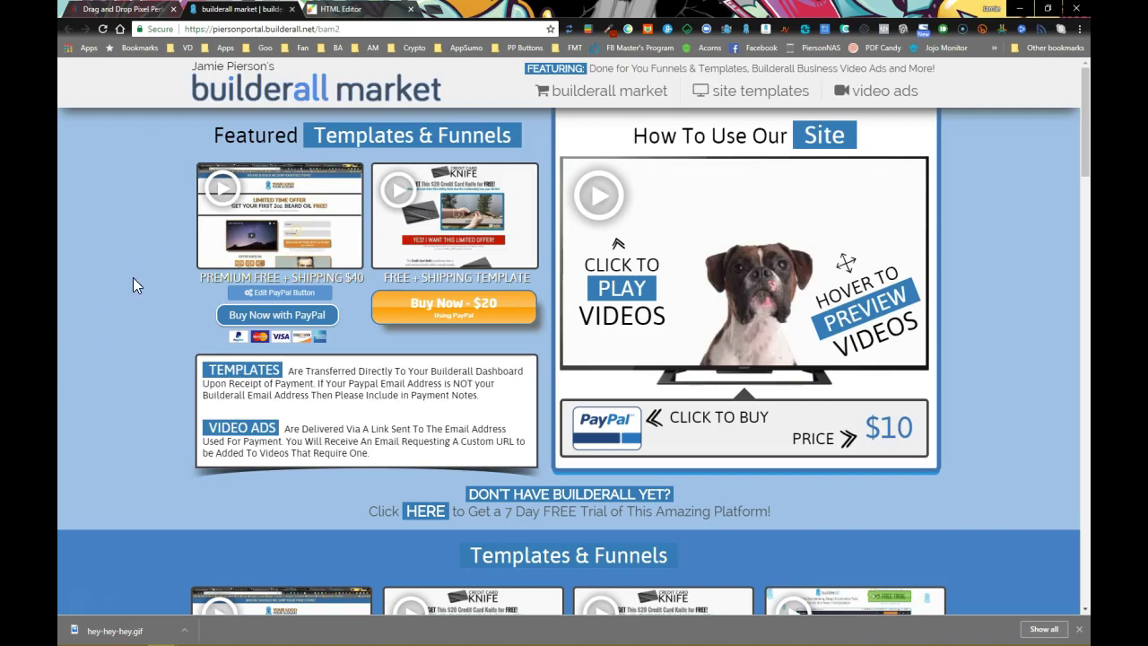
Preview the video thumbnails on the market page, play the featured Free + Shipping template video in its pop-up, and close it.
mouse_move(243, 248)
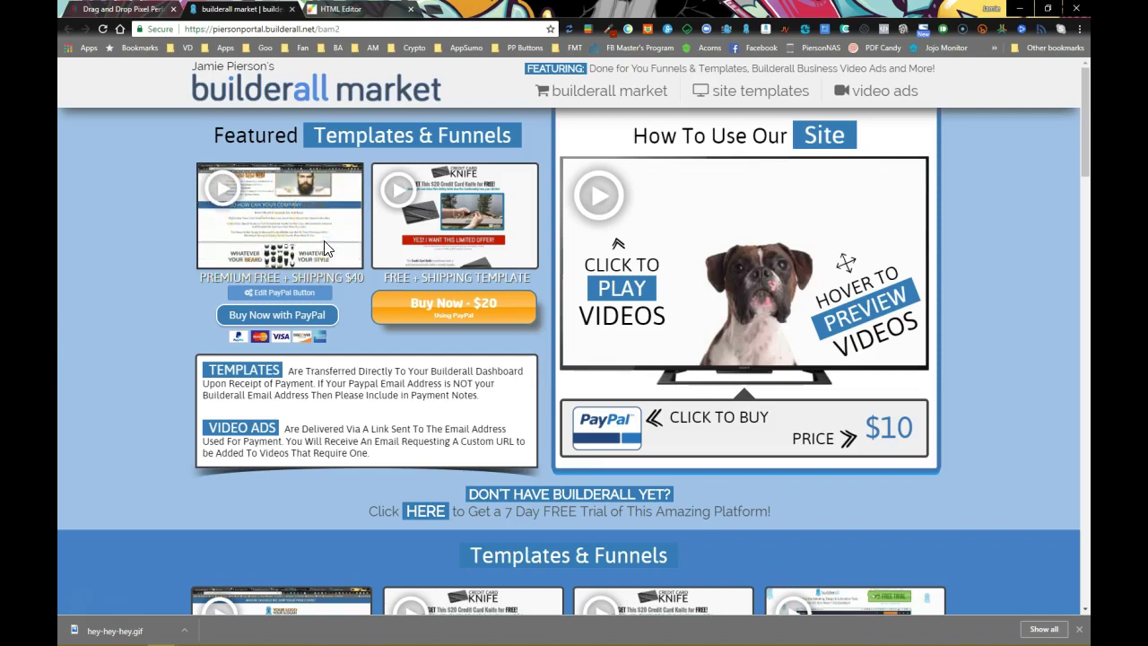
mouse_move(406, 241)
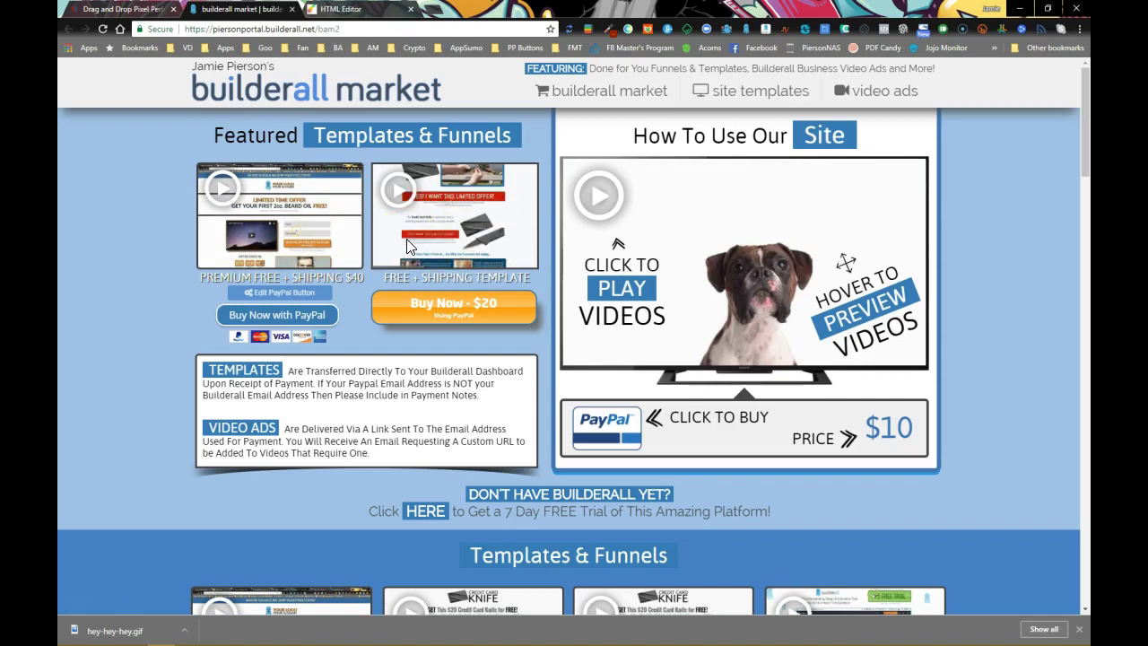
click(768, 249)
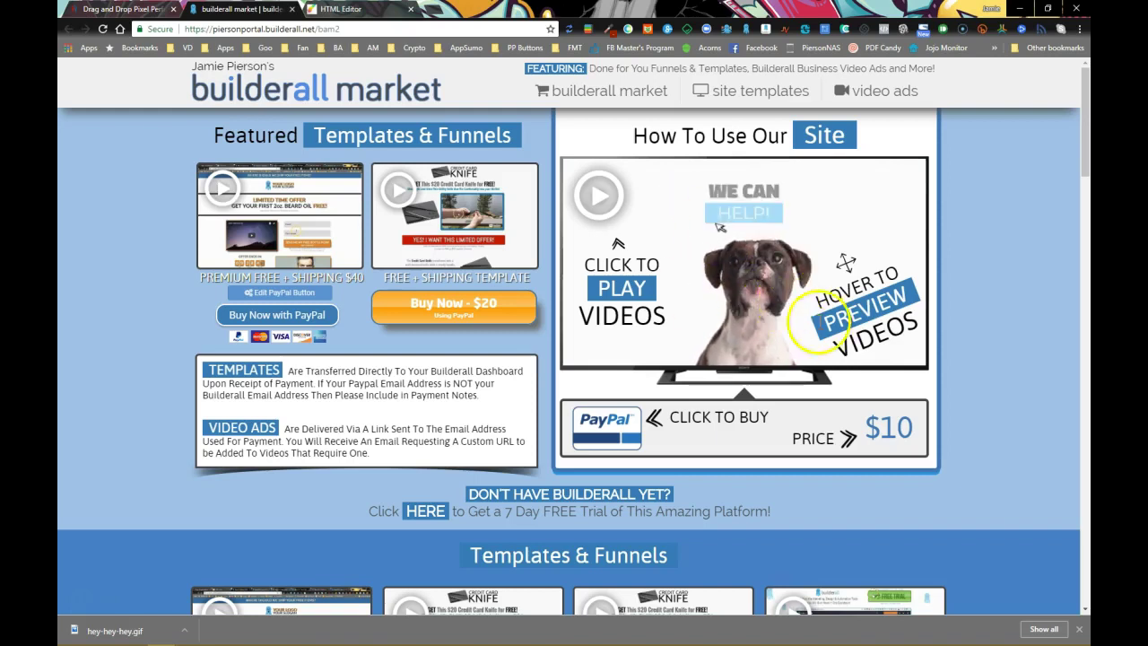
mouse_move(224, 215)
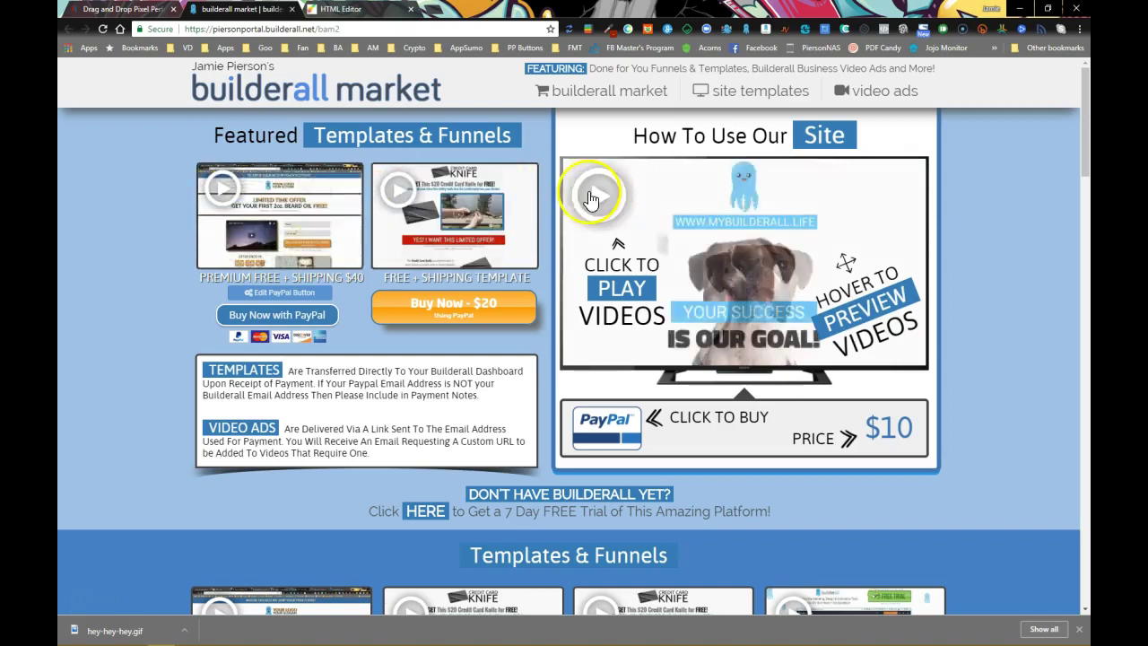
click(499, 248)
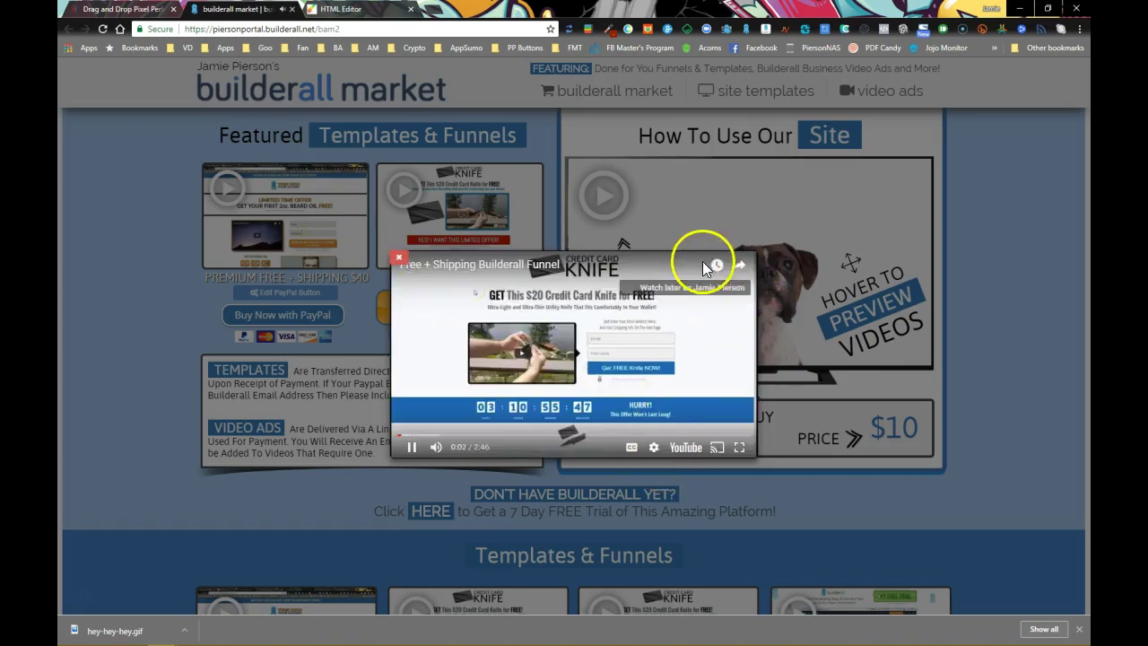
click(399, 258)
Examine the thumbnails in the Templates & Funnels section and the previews of the featured templates.
scroll(1033, 375, down, 3)
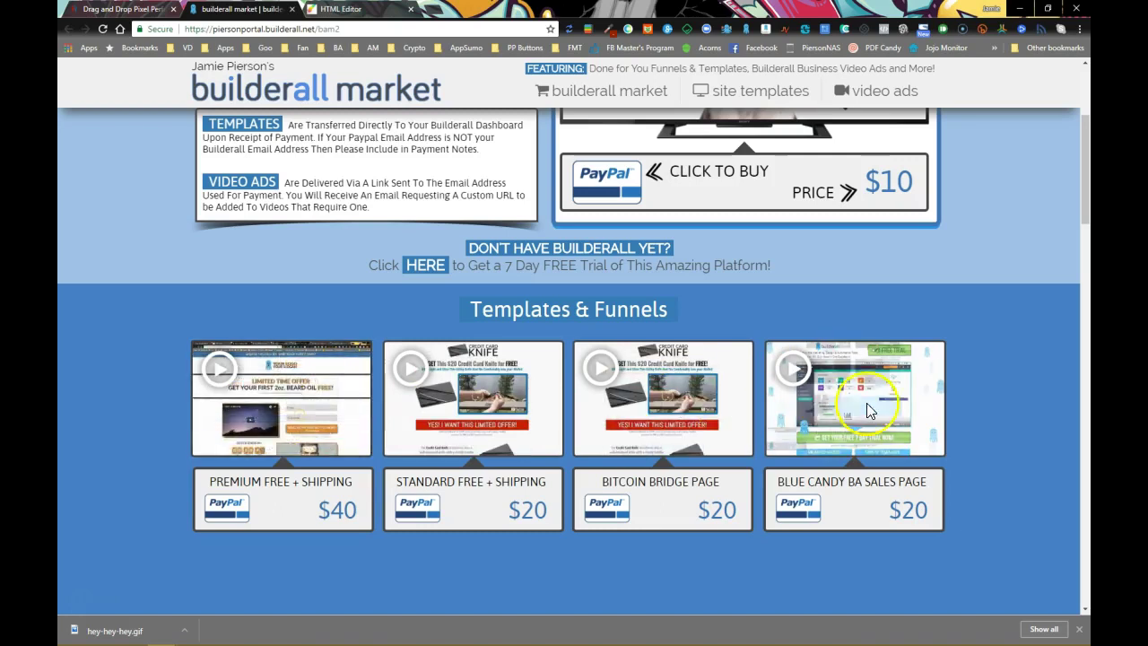
scroll(302, 415, down, 2)
scroll(303, 415, up, 2)
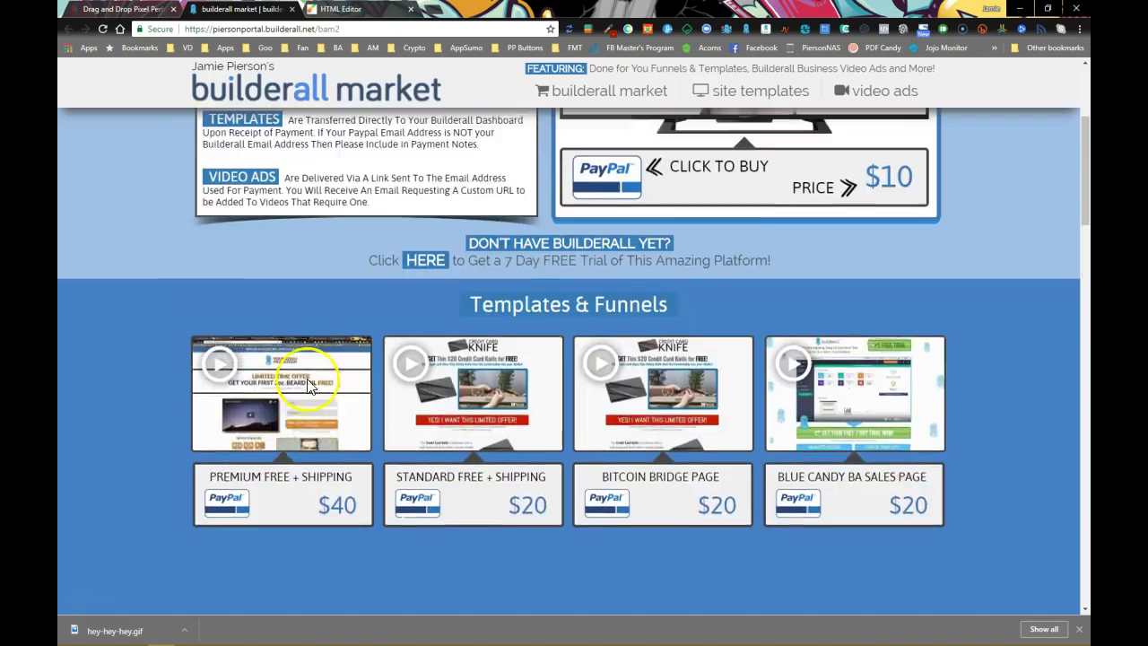
scroll(423, 417, up, 3)
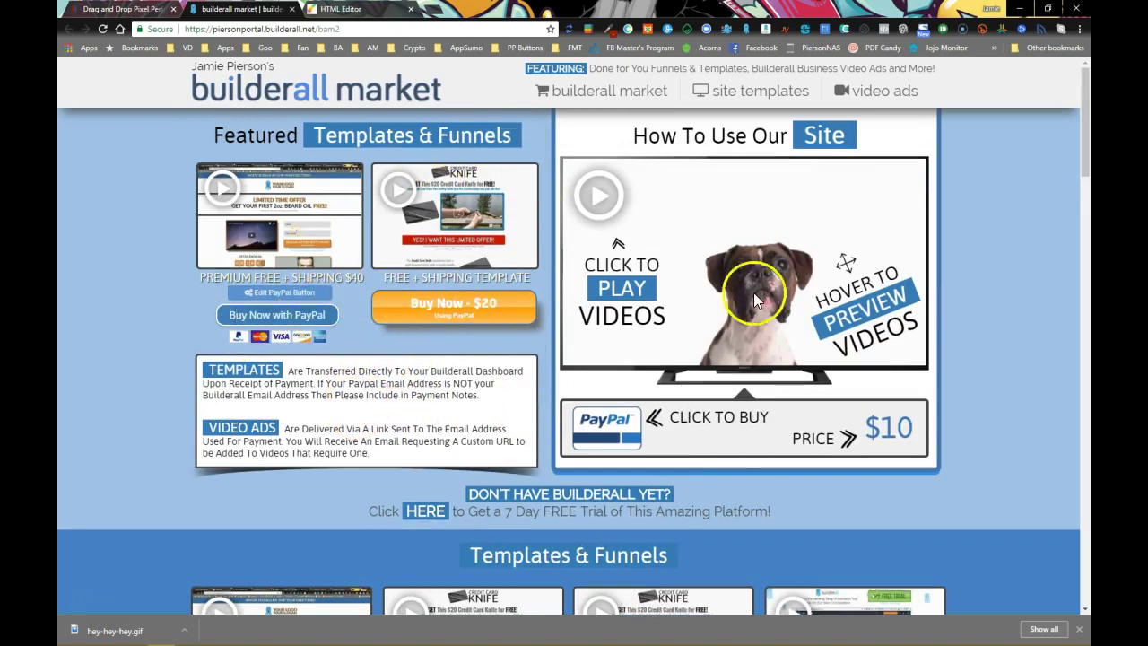
mouse_move(478, 241)
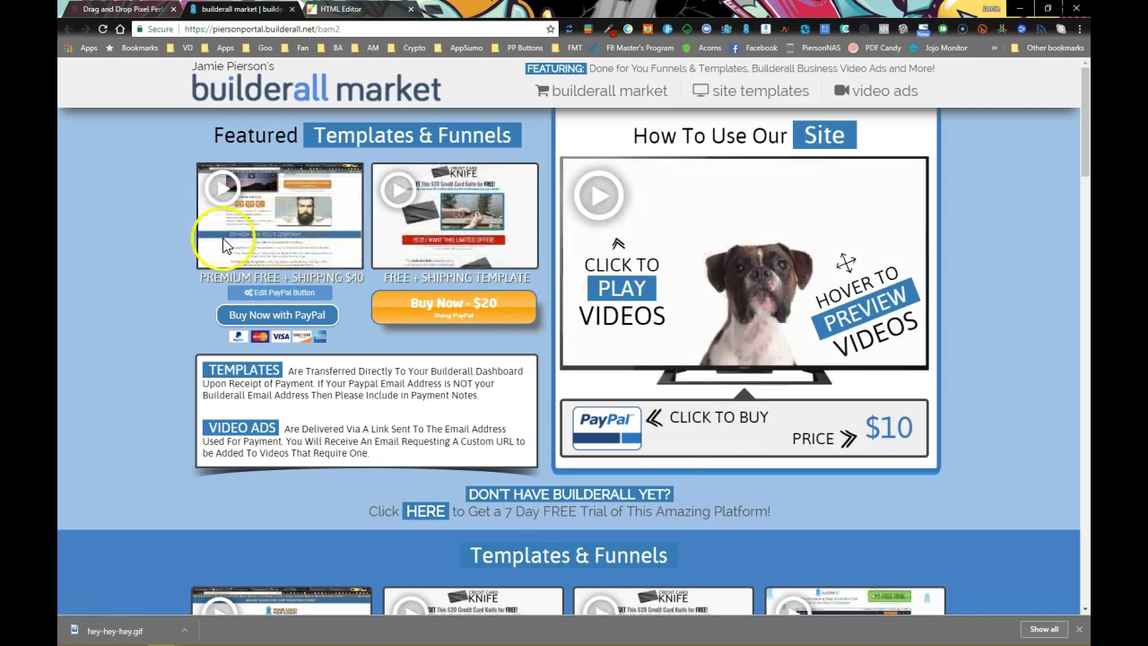
Switch to the browser window with the real estate site, play the small header video in its pop-up, and close it.
mouse_move(160, 633)
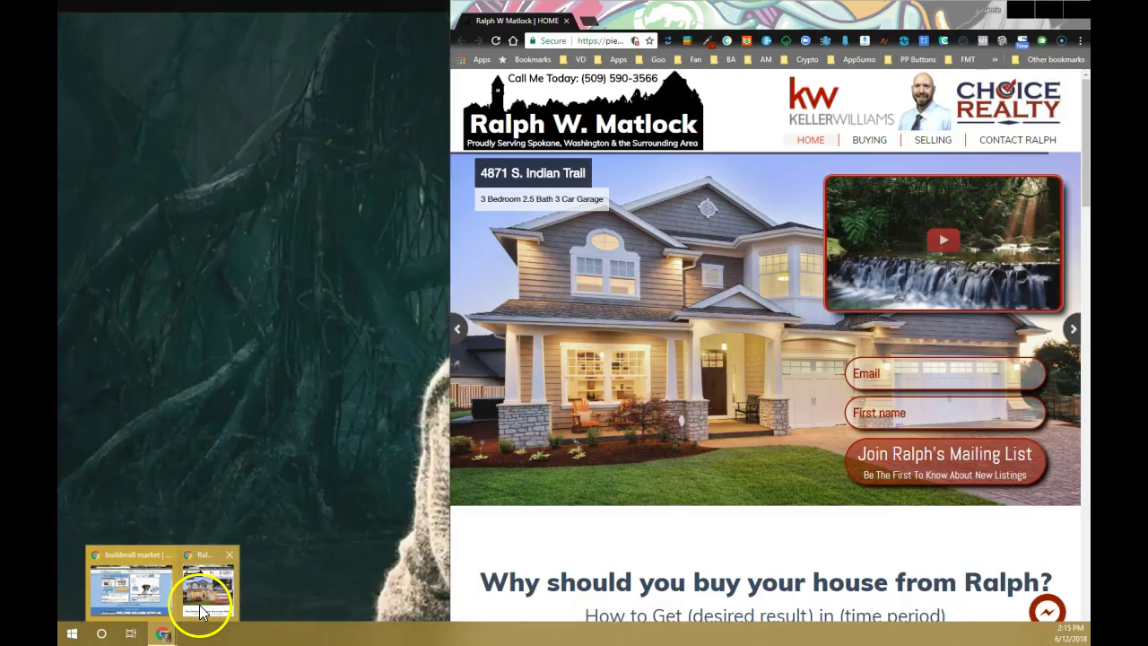
click(200, 612)
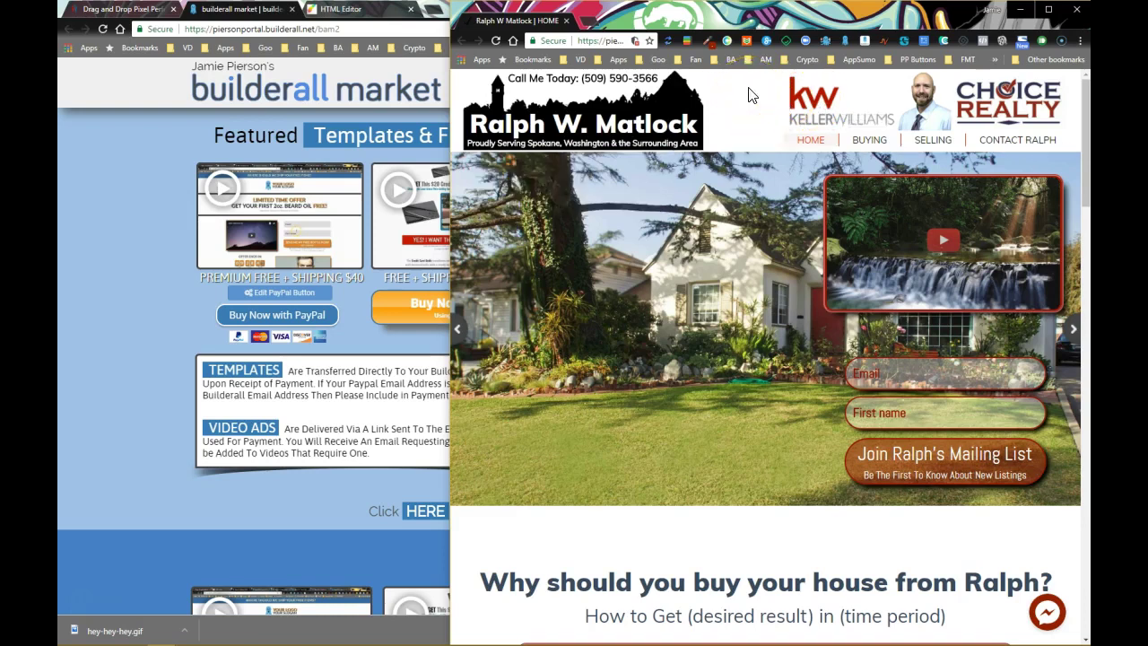
click(868, 255)
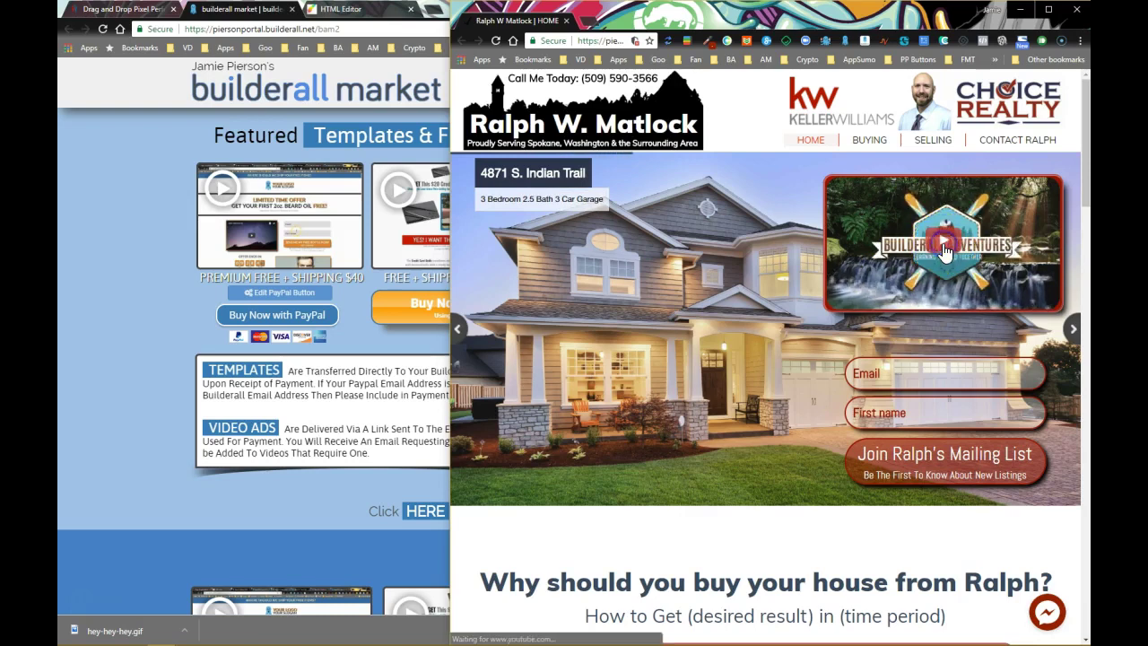
click(942, 247)
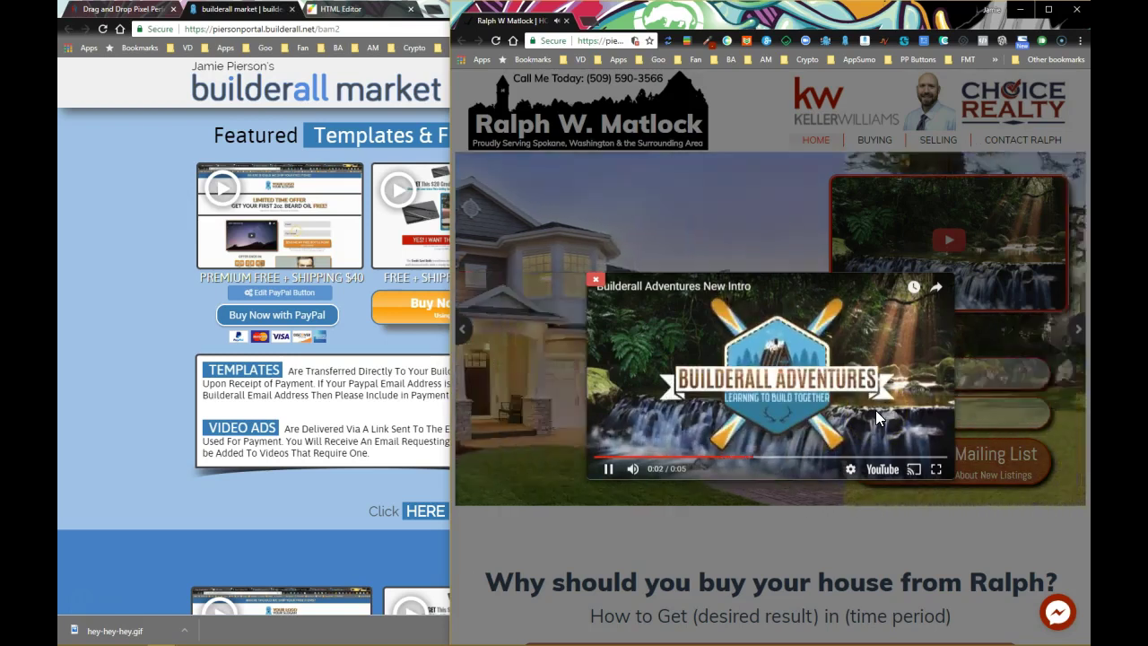
click(598, 283)
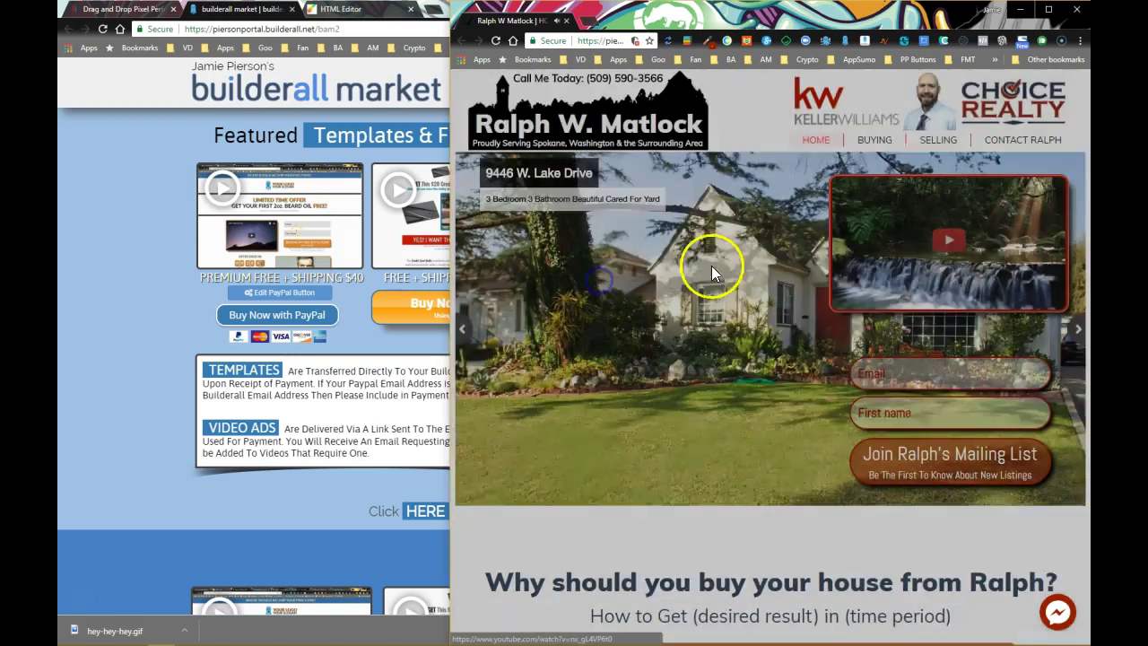
Inspect the large video thumbnail and its play button under the heading about why to buy a house.
scroll(768, 449, down, 5)
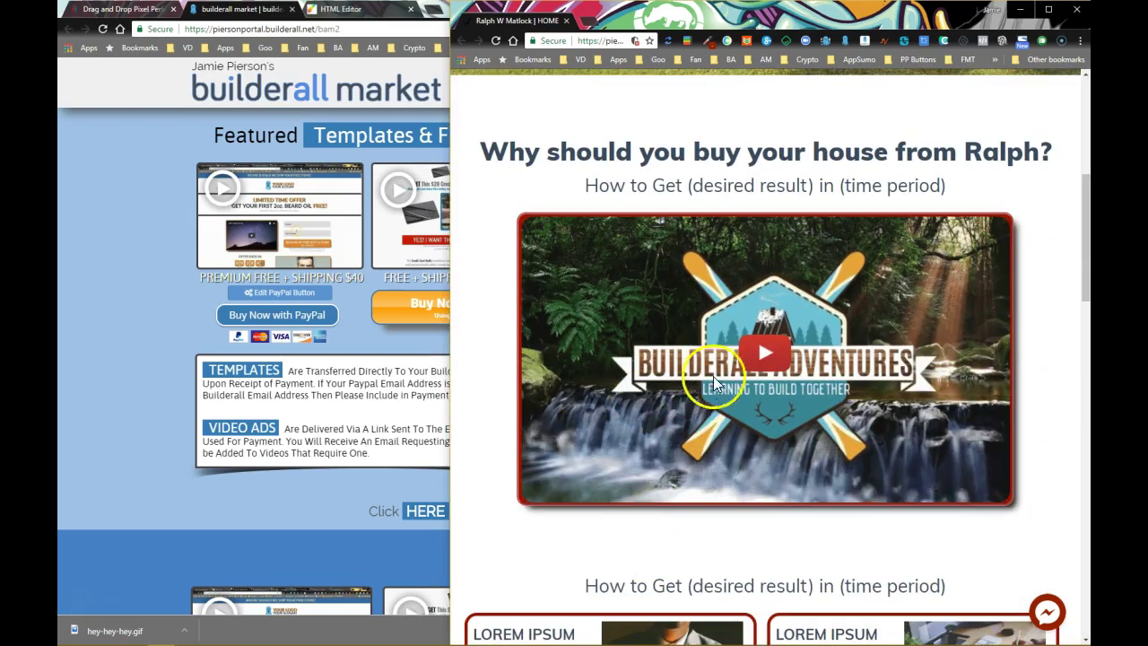
click(765, 352)
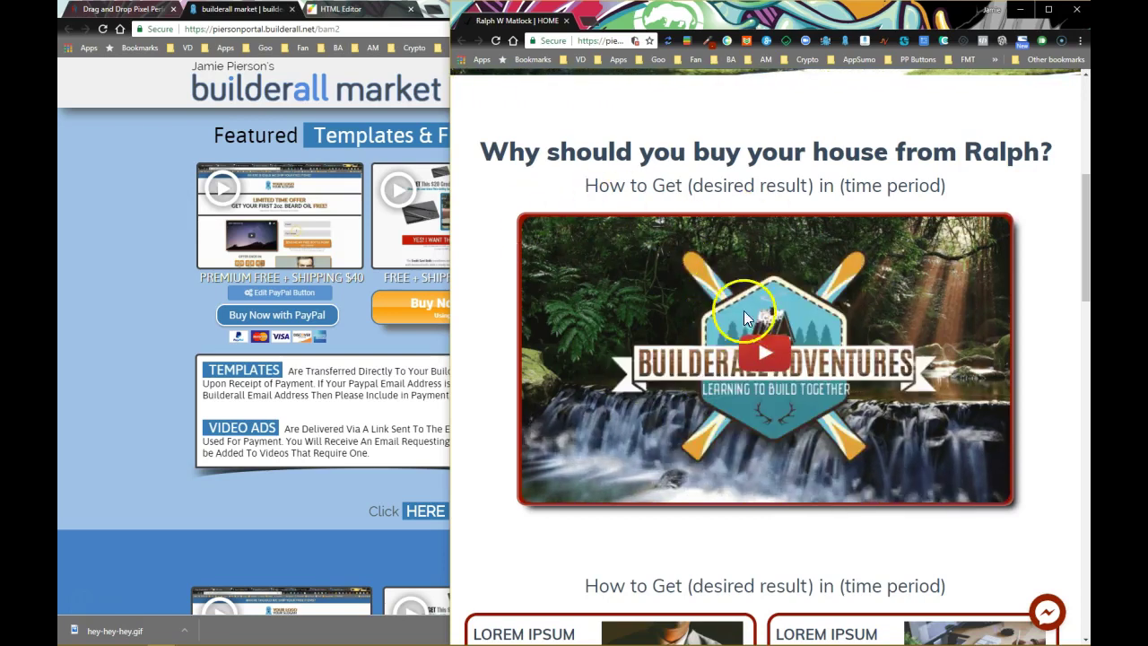
scroll(717, 341, up, 5)
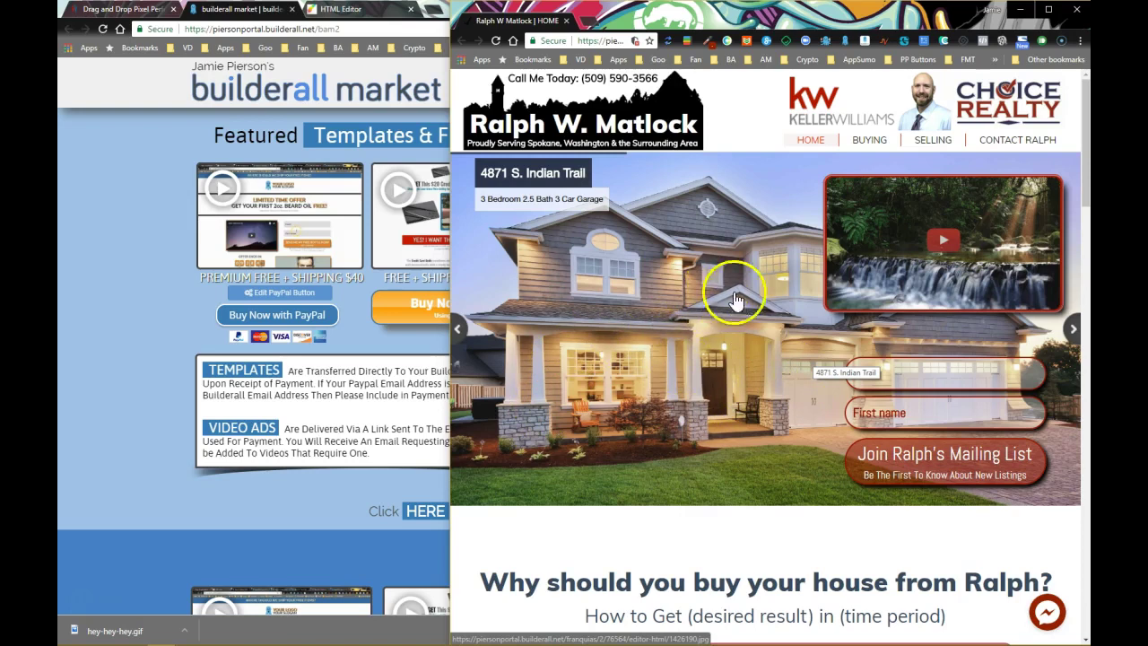
Open the header slider's house photo in the enlarged gallery, browse through the photos, and close the gallery.
click(650, 351)
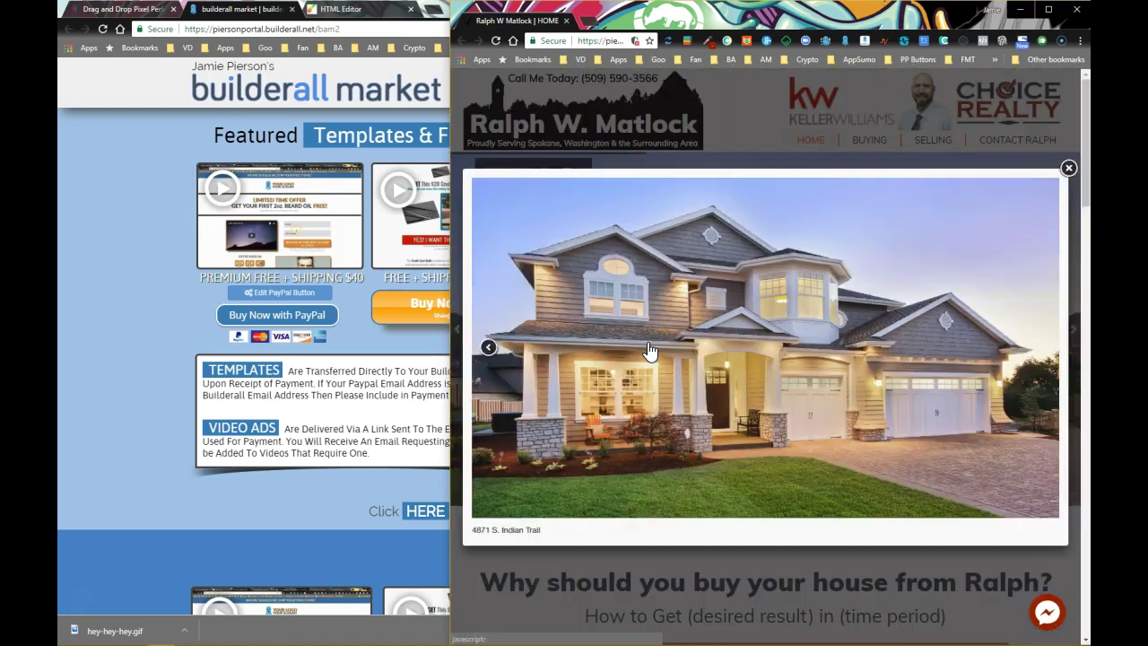
click(1042, 349)
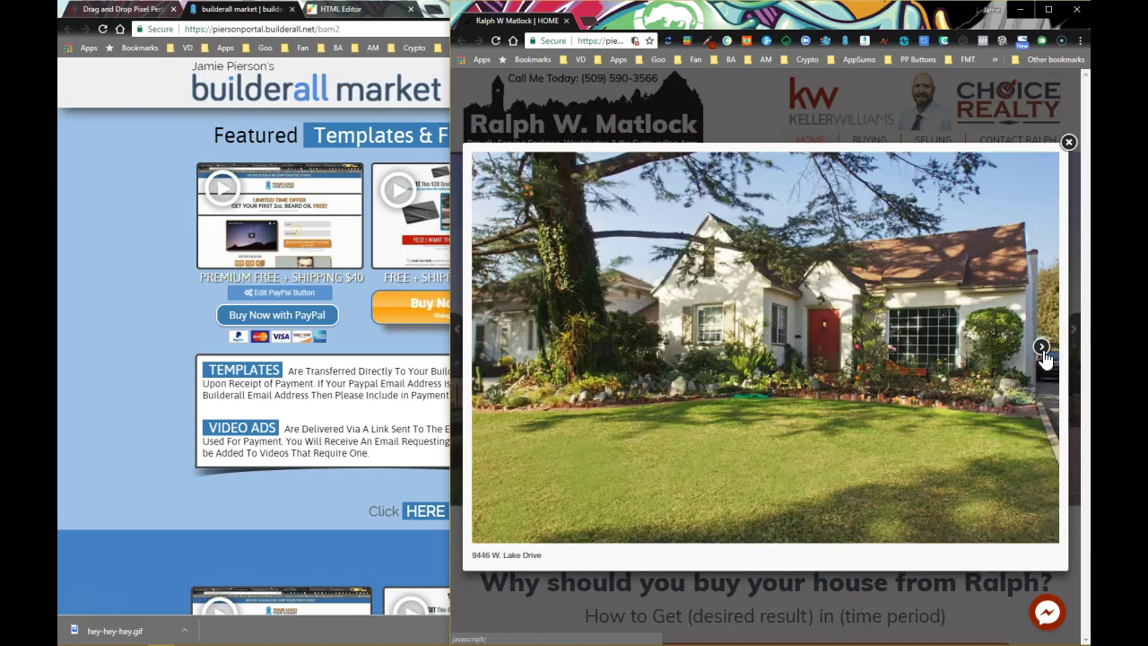
click(1042, 349)
click(1049, 276)
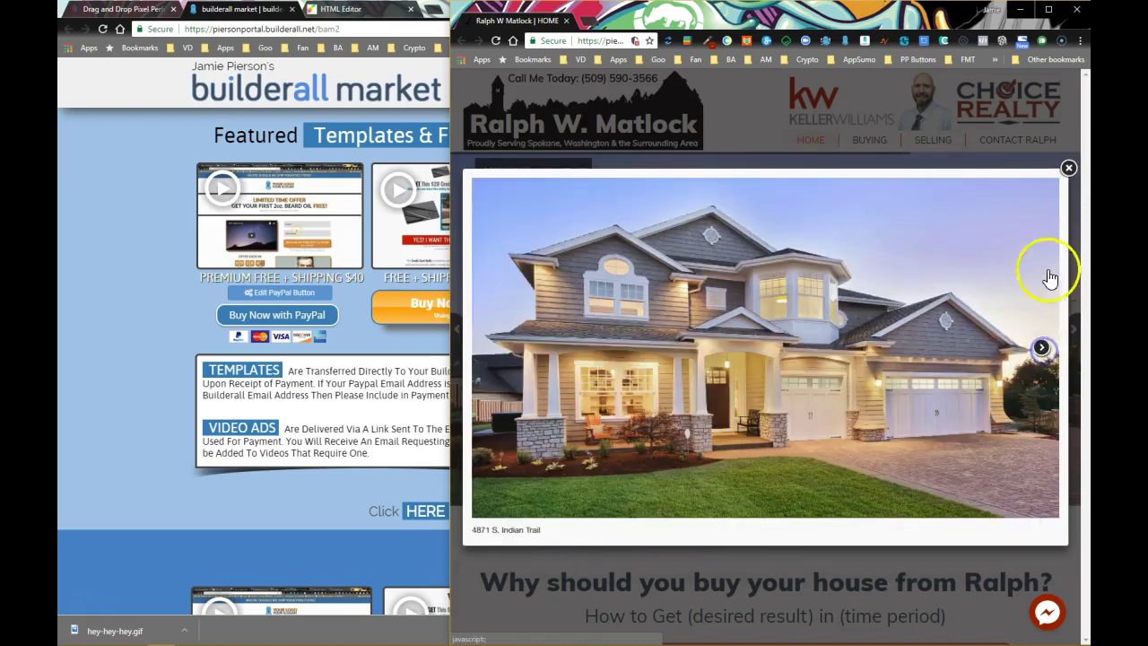
click(1069, 173)
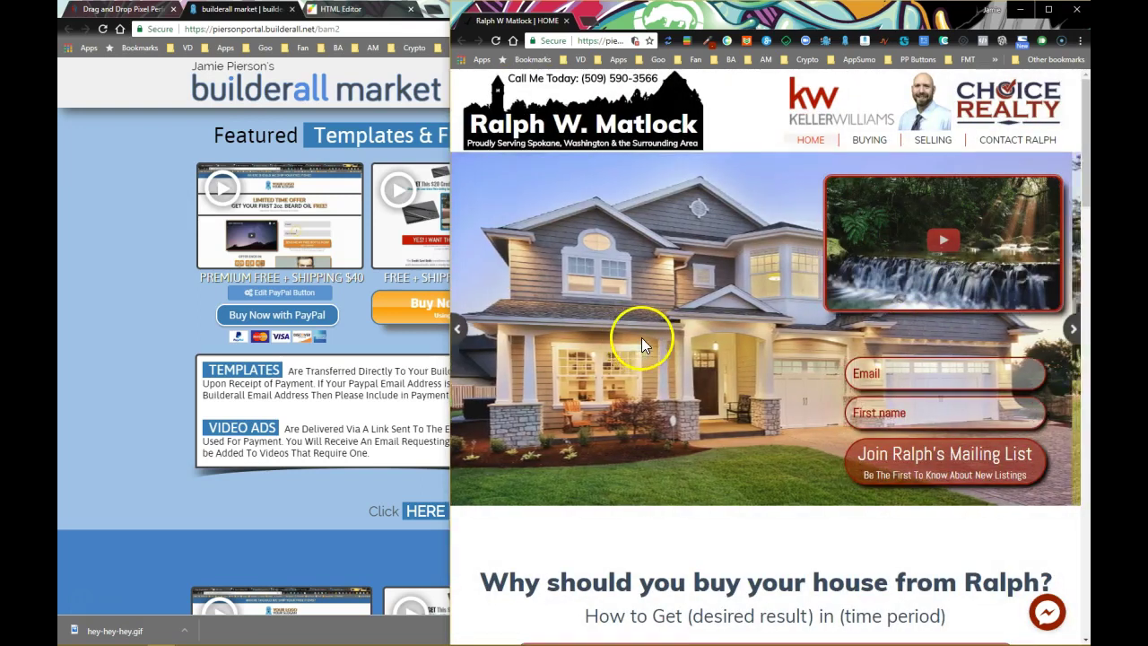
Check that the Email and First name fields of the mailing list form over the slider can be selected.
click(886, 377)
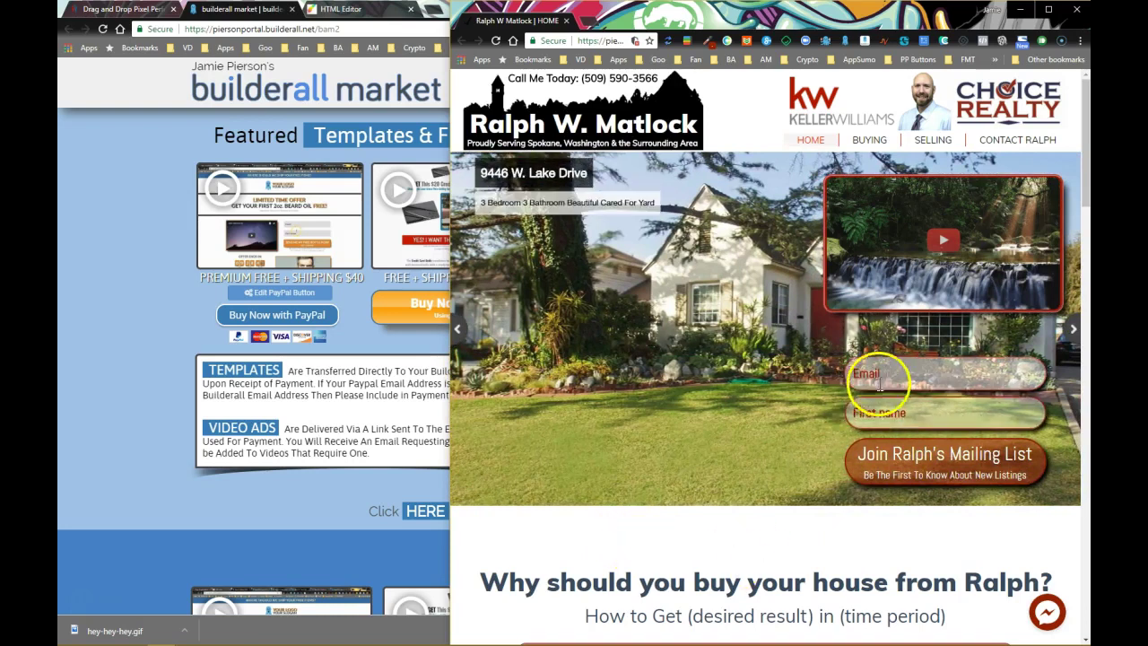
click(908, 427)
click(901, 381)
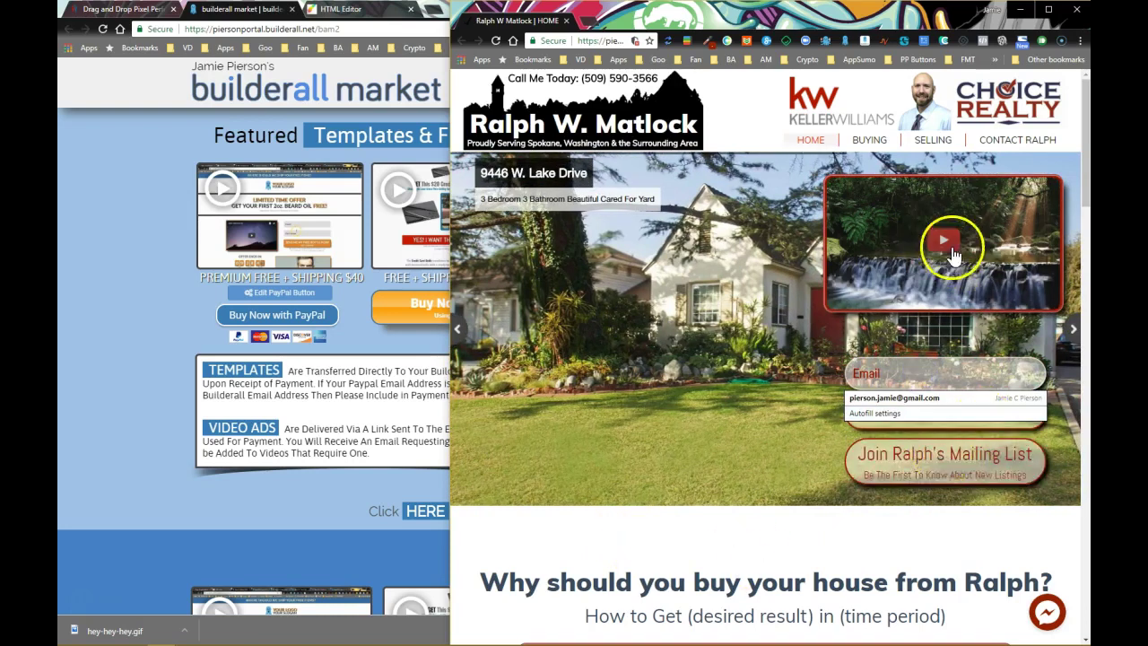
scroll(735, 380, down, 2)
scroll(720, 385, up, 2)
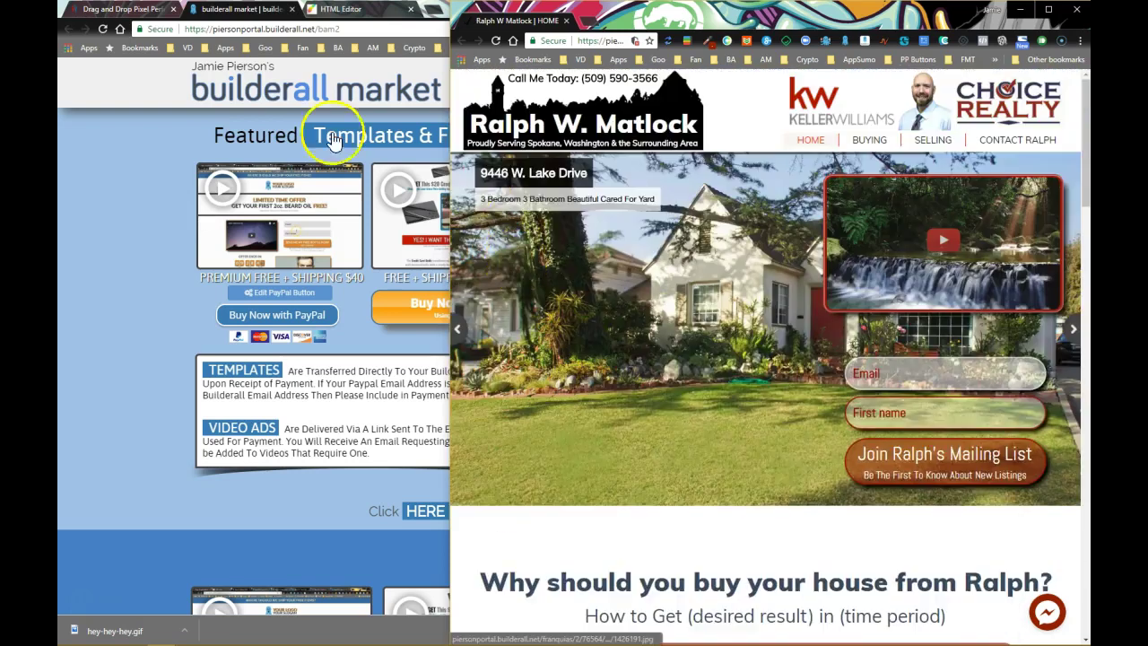
Minimize the real estate site window and switch to the HTML Editor page at the large video section.
click(1019, 11)
click(346, 11)
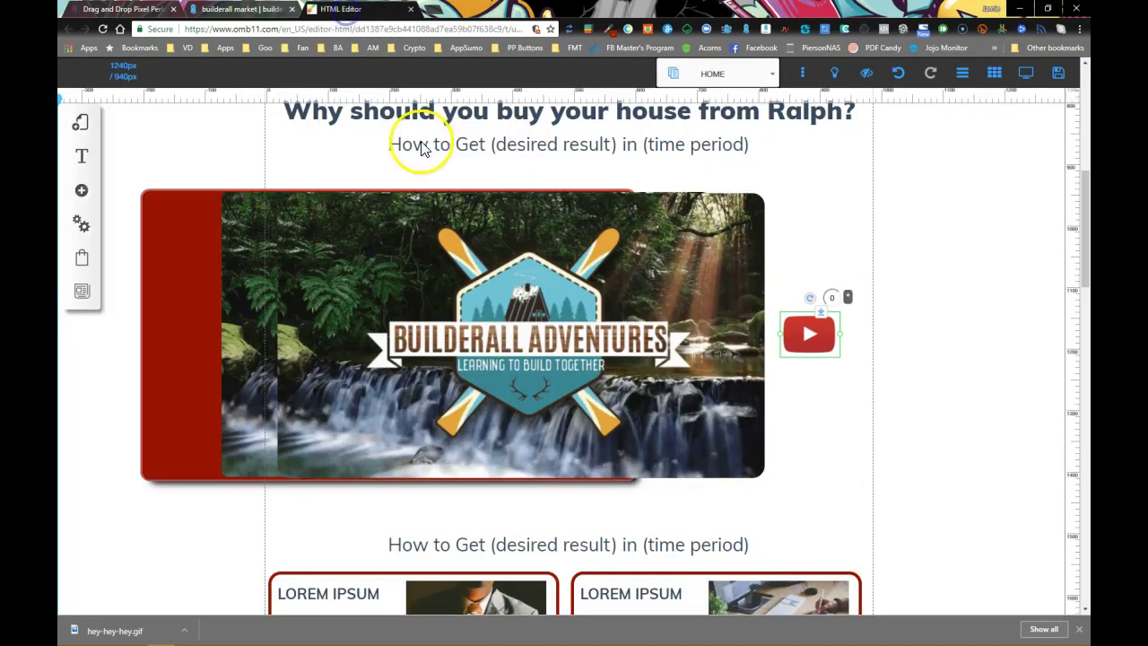
scroll(269, 233, up, 2)
scroll(244, 265, down, 3)
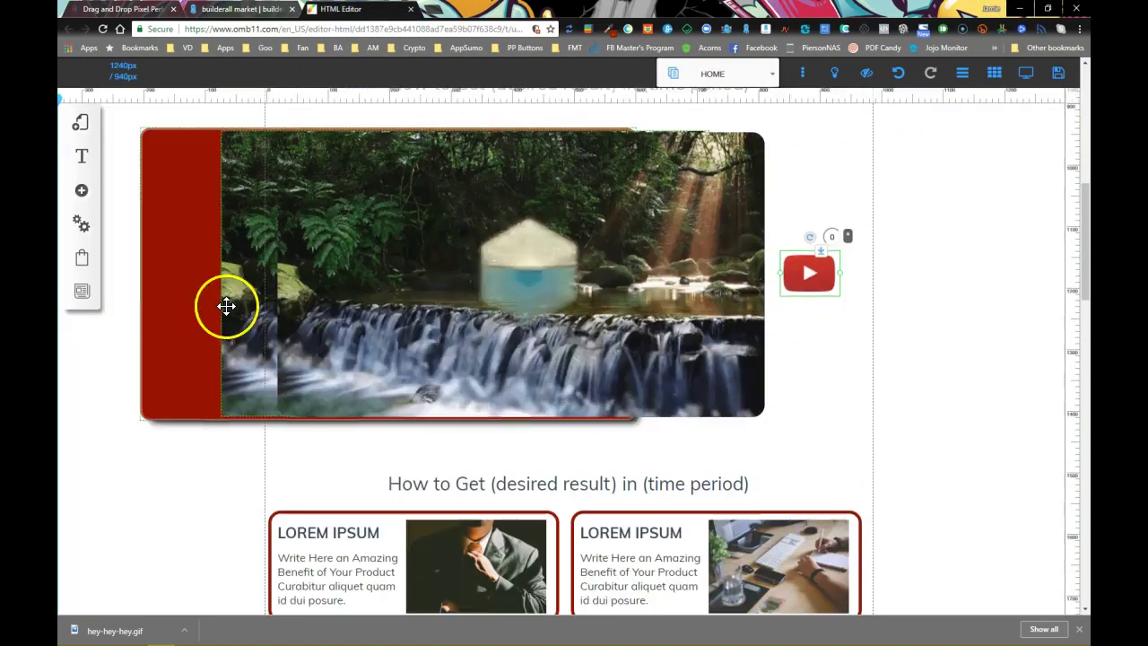
Move the red frame box, the waterfall box and the Builderall Adventures logo picture apart so the stacked layers are separated.
drag(191, 276, 878, 477)
drag(520, 345, 865, 253)
drag(592, 313, 379, 232)
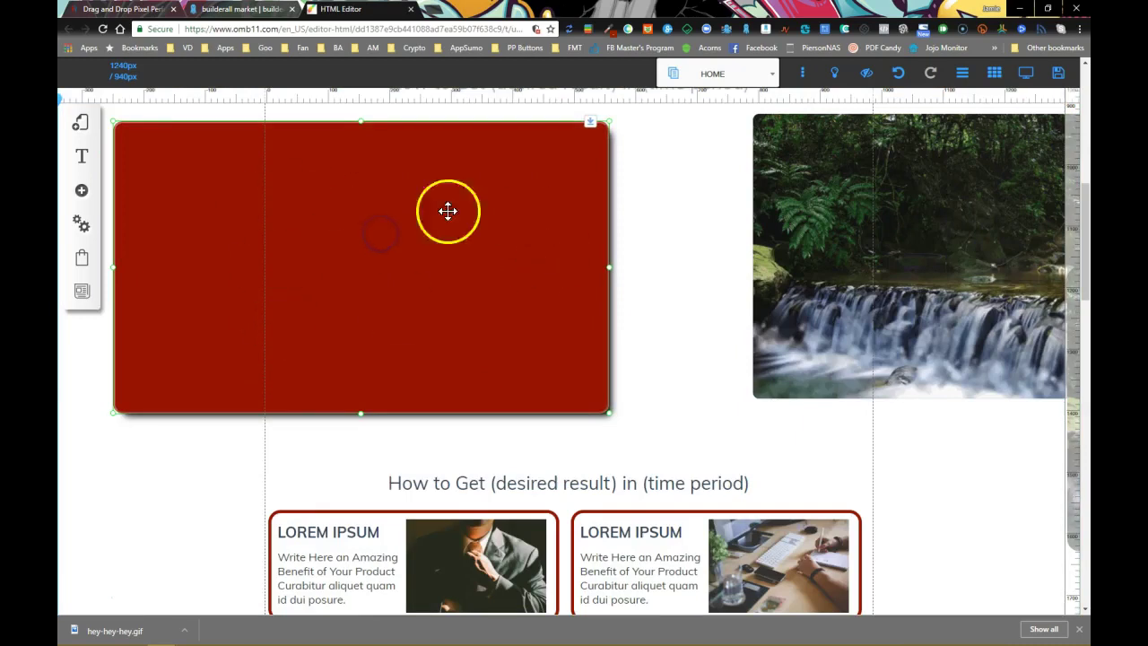
drag(268, 142, 442, 221)
drag(688, 246, 471, 428)
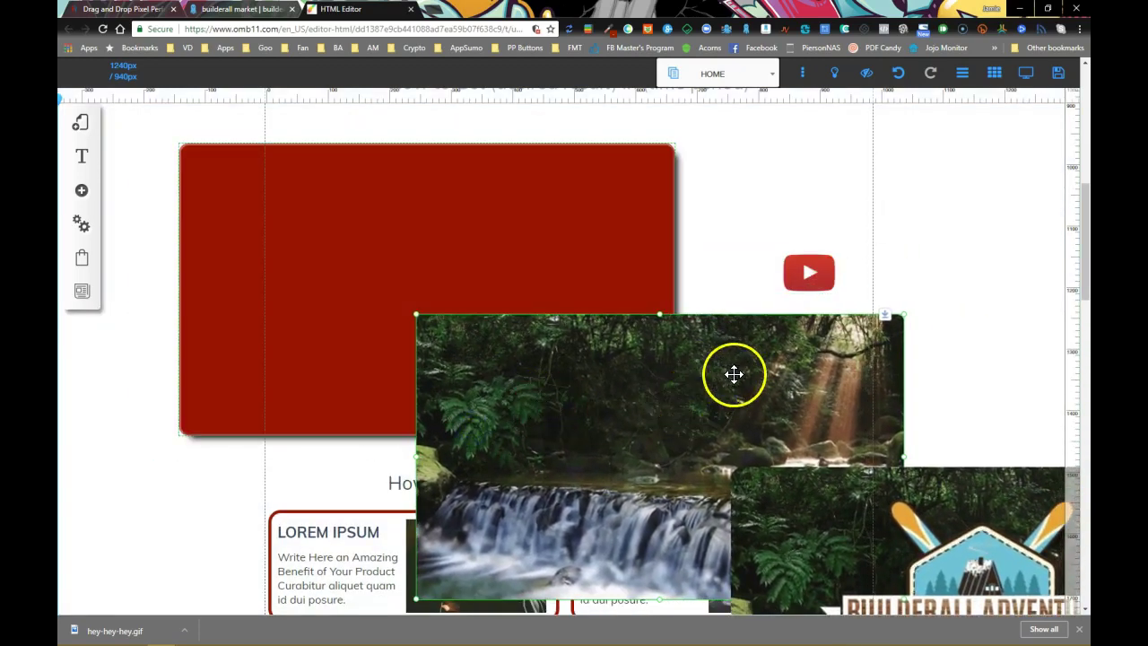
drag(845, 502, 1016, 404)
drag(730, 395, 534, 294)
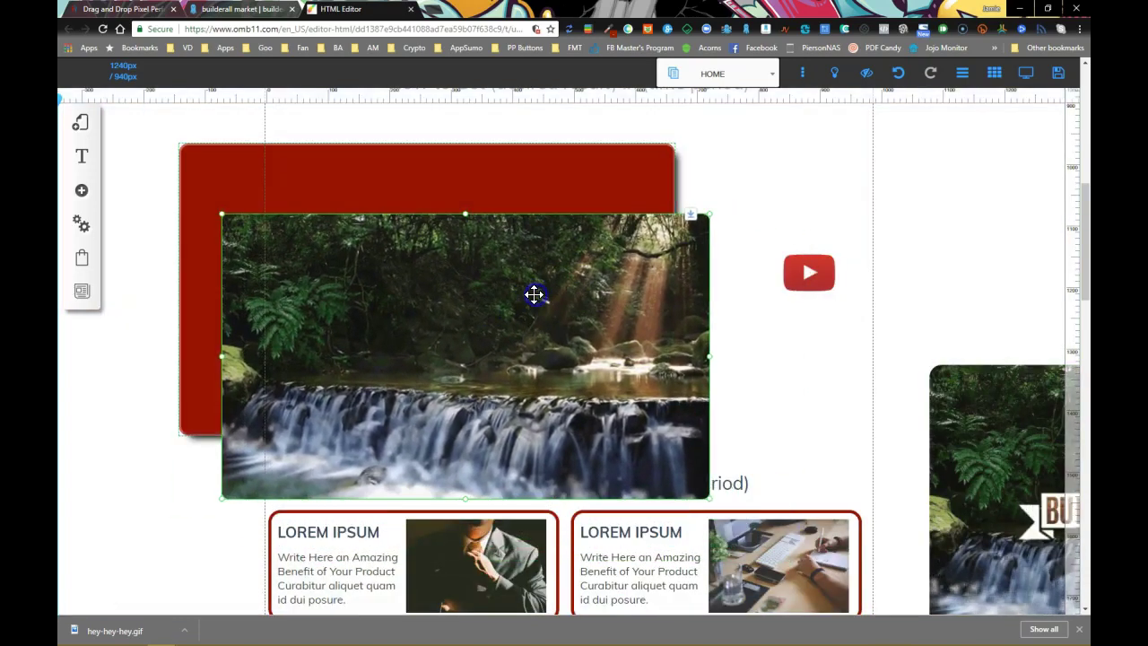
Compare the dimensions of the waterfall and red boxes in their properties, and center the waterfall box on the red one with a thin border.
right_click(528, 282)
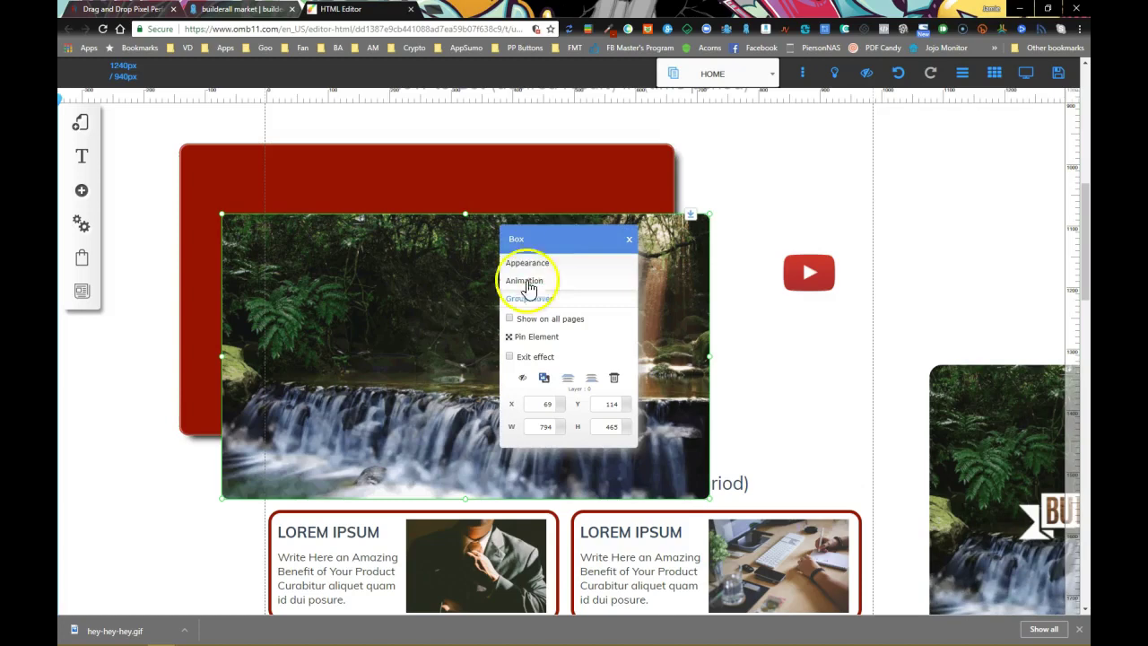
click(512, 173)
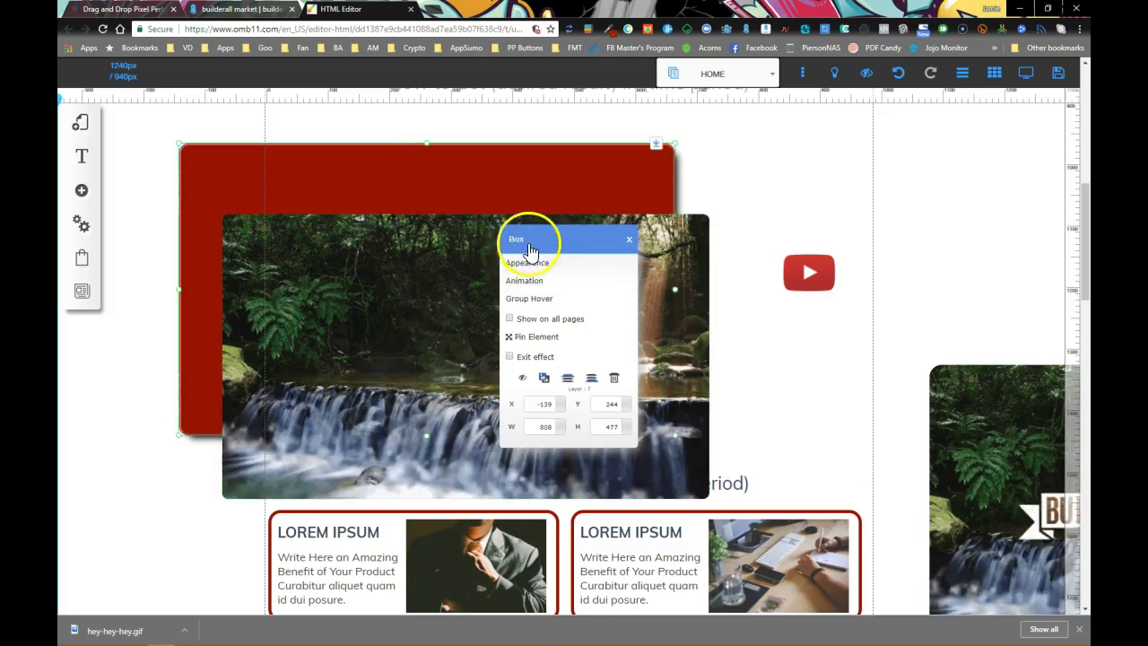
click(726, 177)
drag(487, 282, 431, 241)
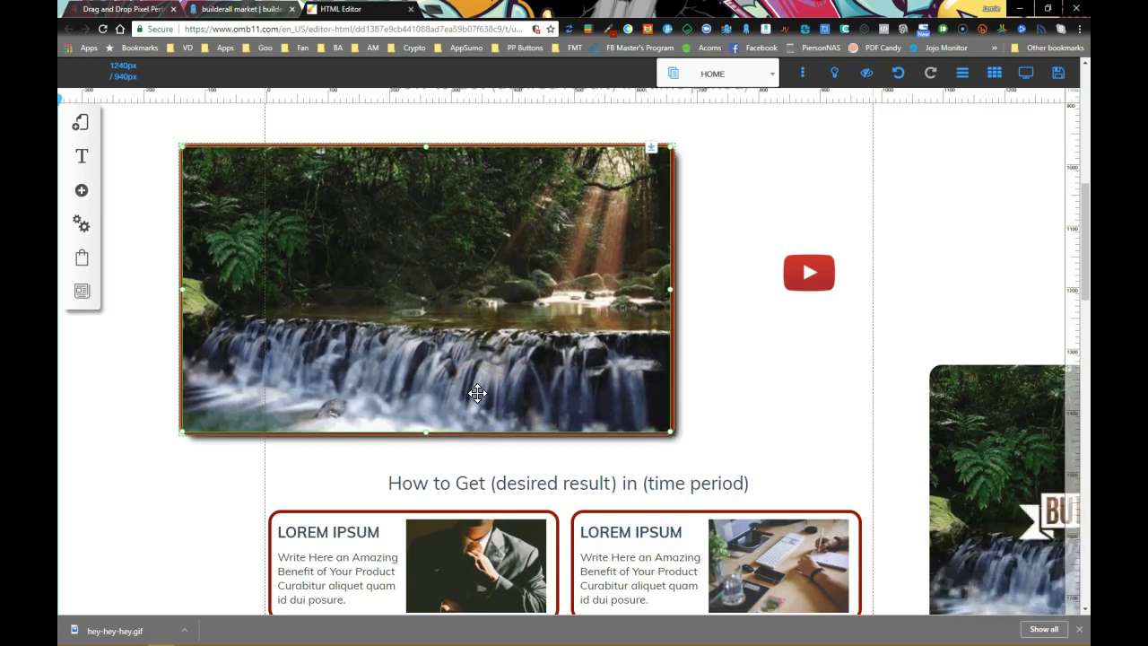
Place the Builderall Adventures logo box partly over the framed waterfall thumbnail, and move the play button above it.
click(735, 297)
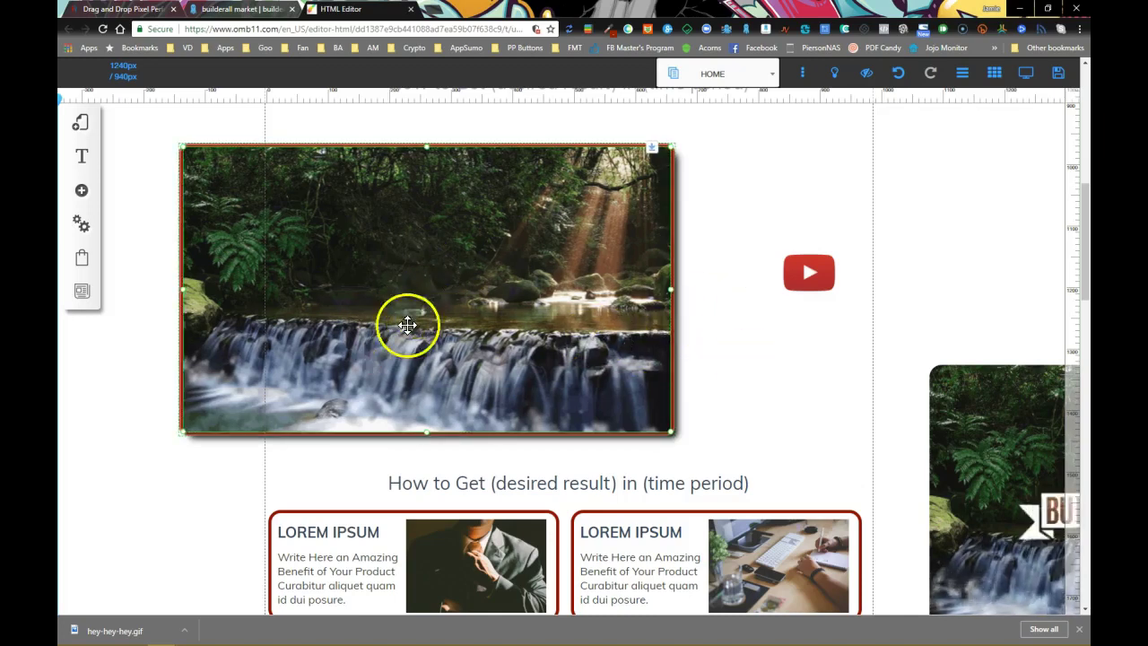
click(750, 341)
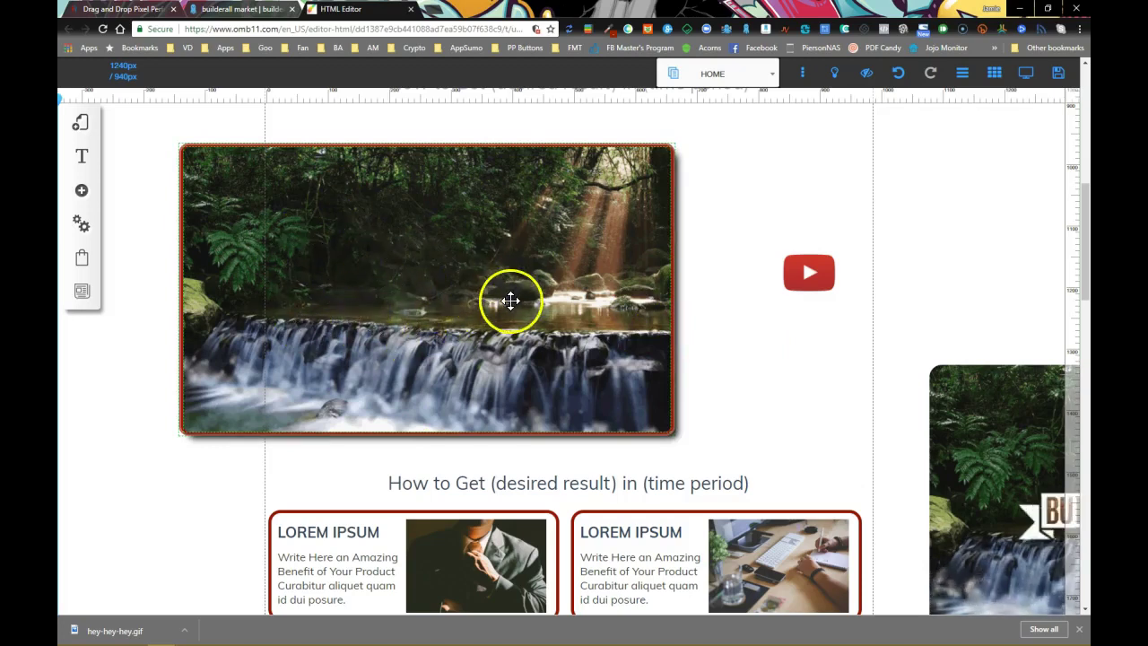
drag(950, 410, 684, 212)
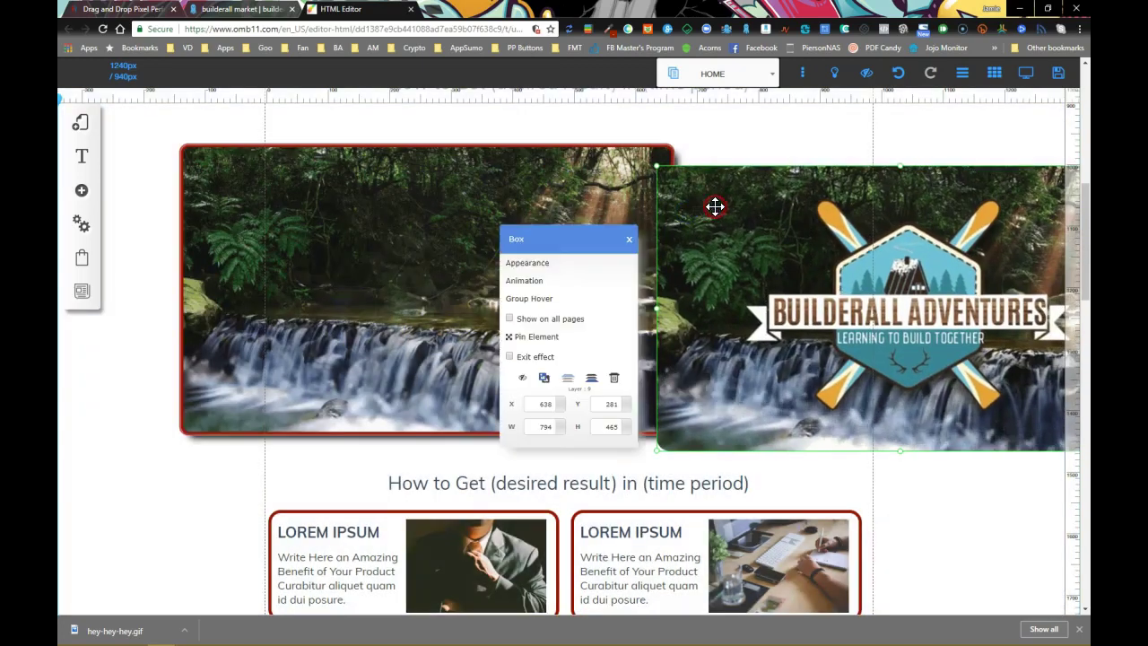
drag(758, 235, 474, 298)
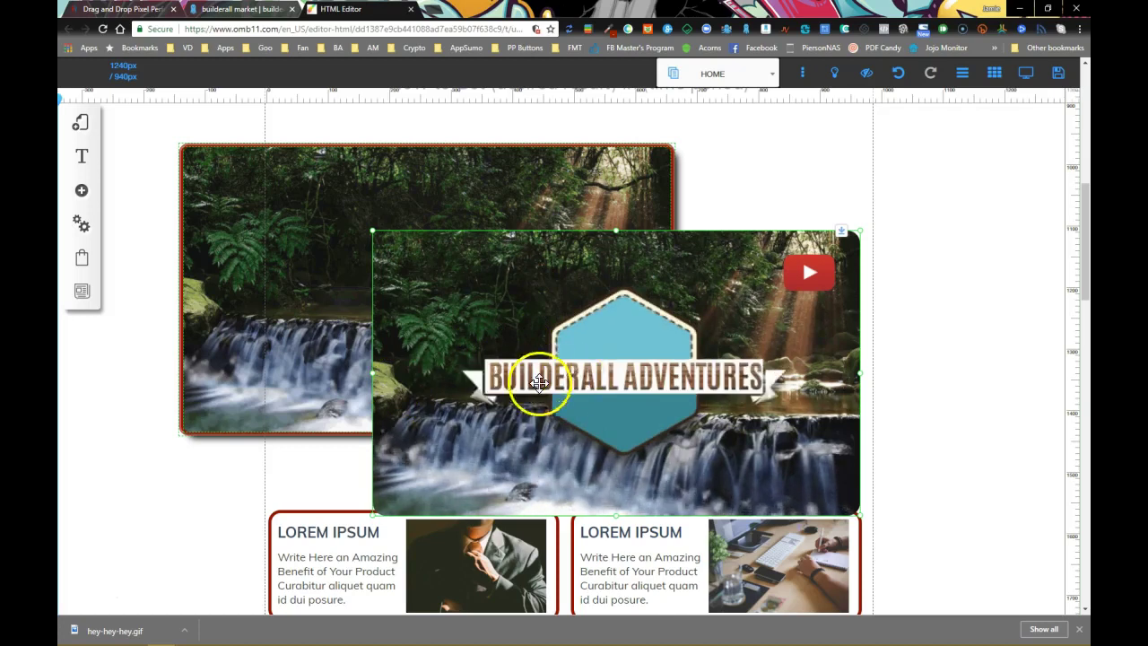
drag(481, 382, 528, 327)
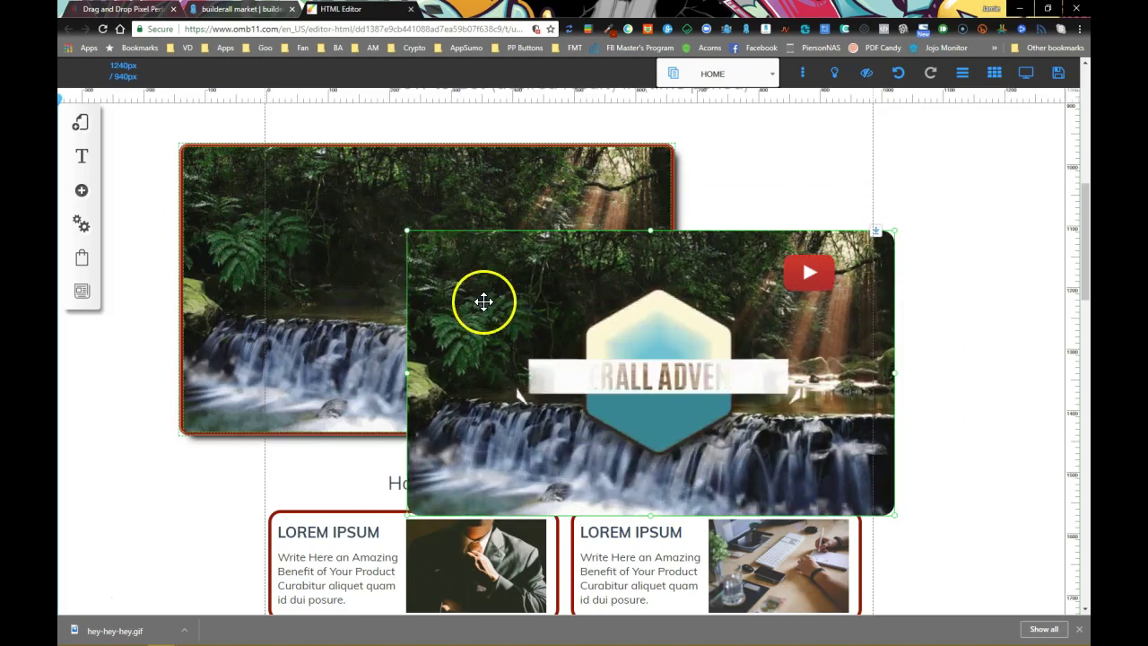
drag(818, 285, 798, 170)
drag(534, 381, 544, 380)
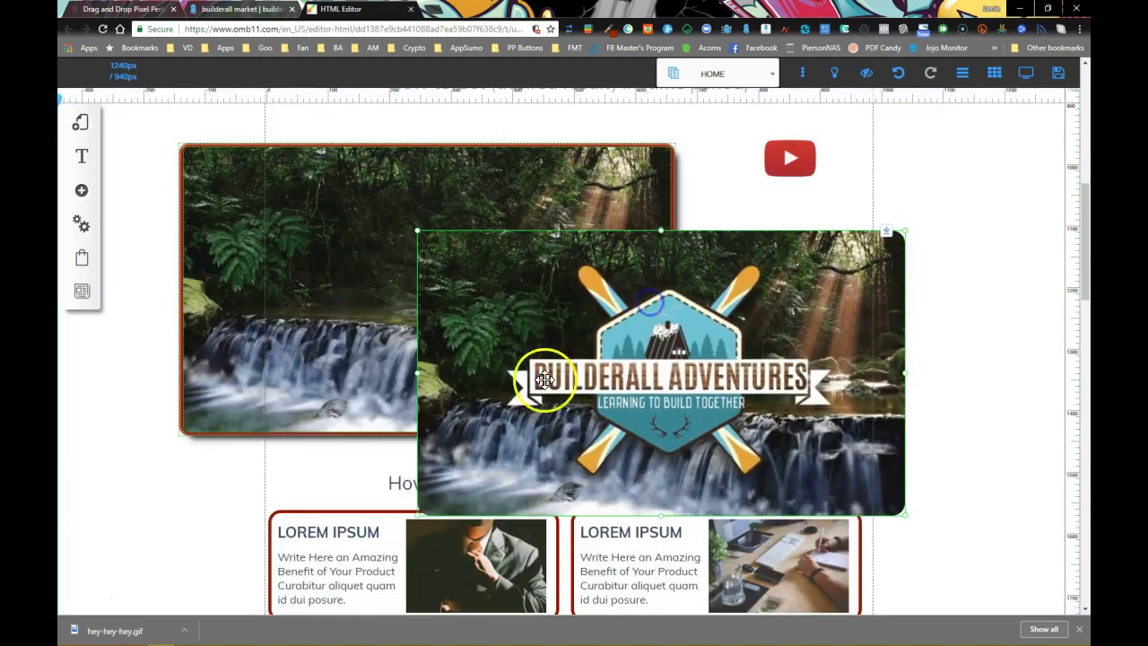
Hide the Builderall Adventures logo box, and center the framed waterfall thumbnail on the page with the play button set aside.
right_click(563, 330)
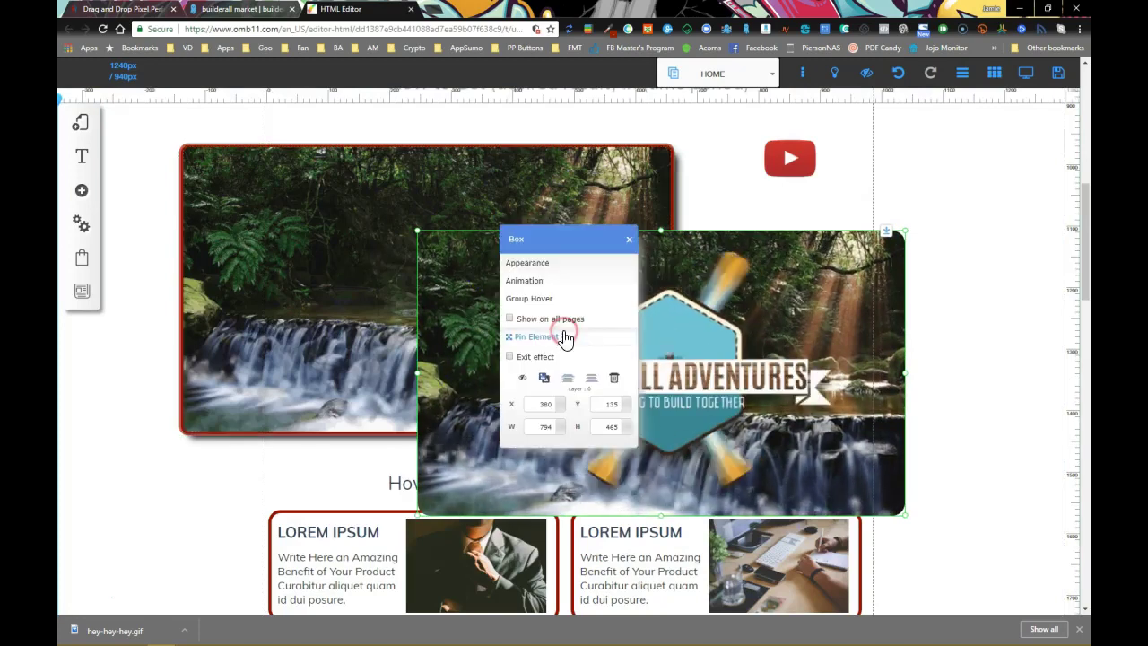
click(521, 380)
drag(674, 167, 930, 177)
drag(817, 208, 823, 161)
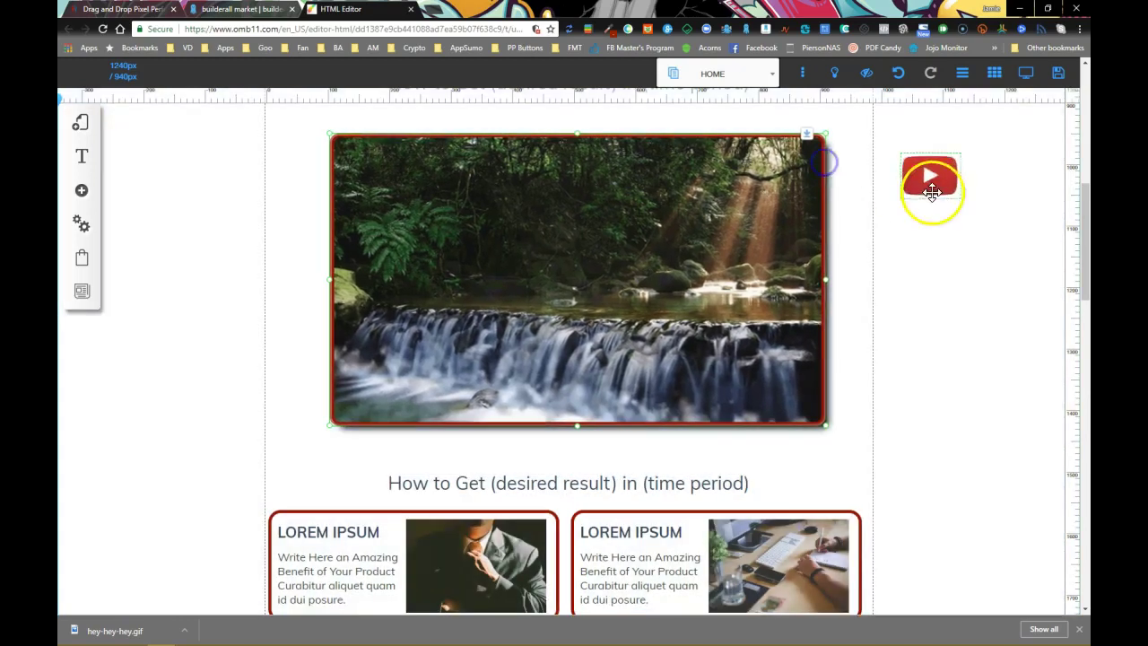
Set the waterfall box's Group Hover appearance to Hover Box 3.
double_click(385, 243)
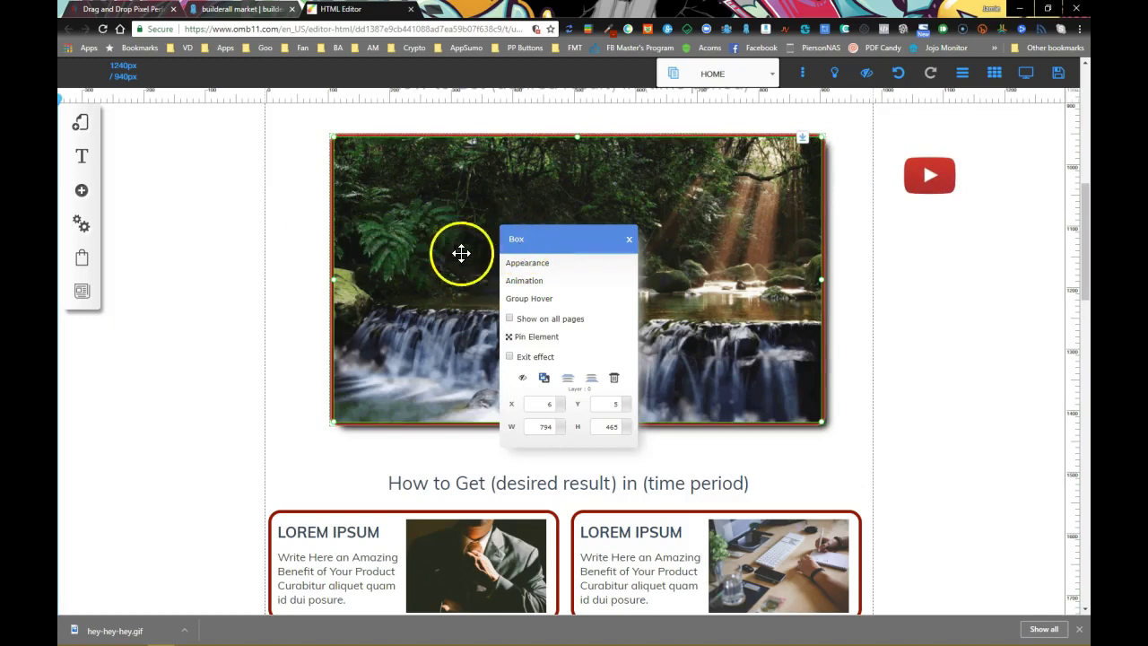
click(539, 299)
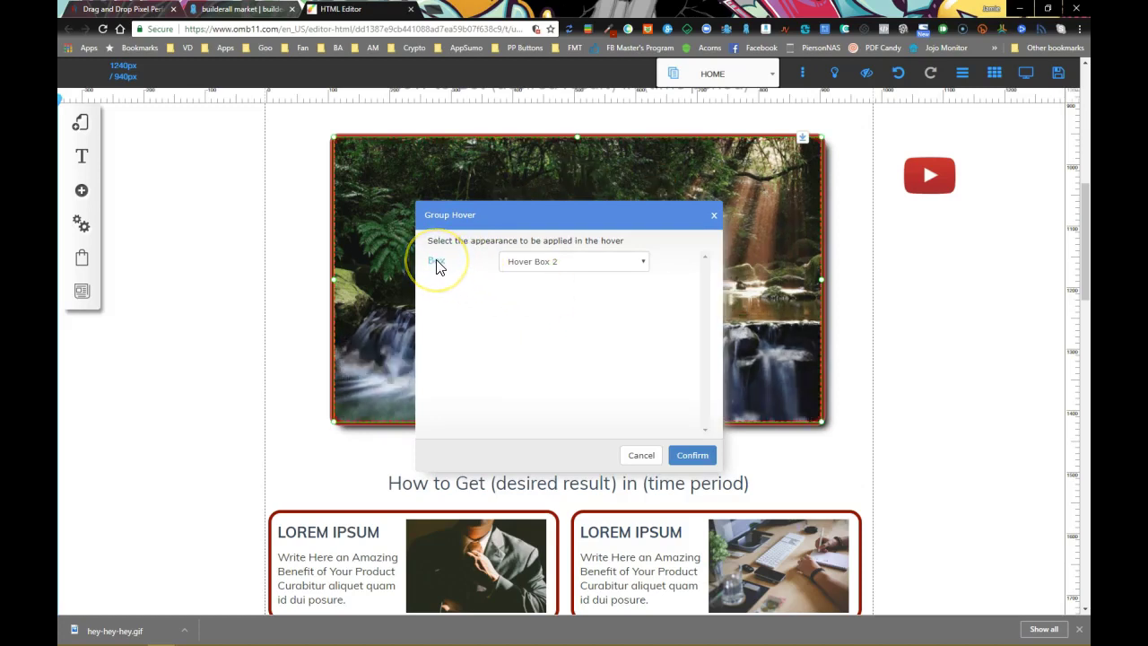
click(513, 262)
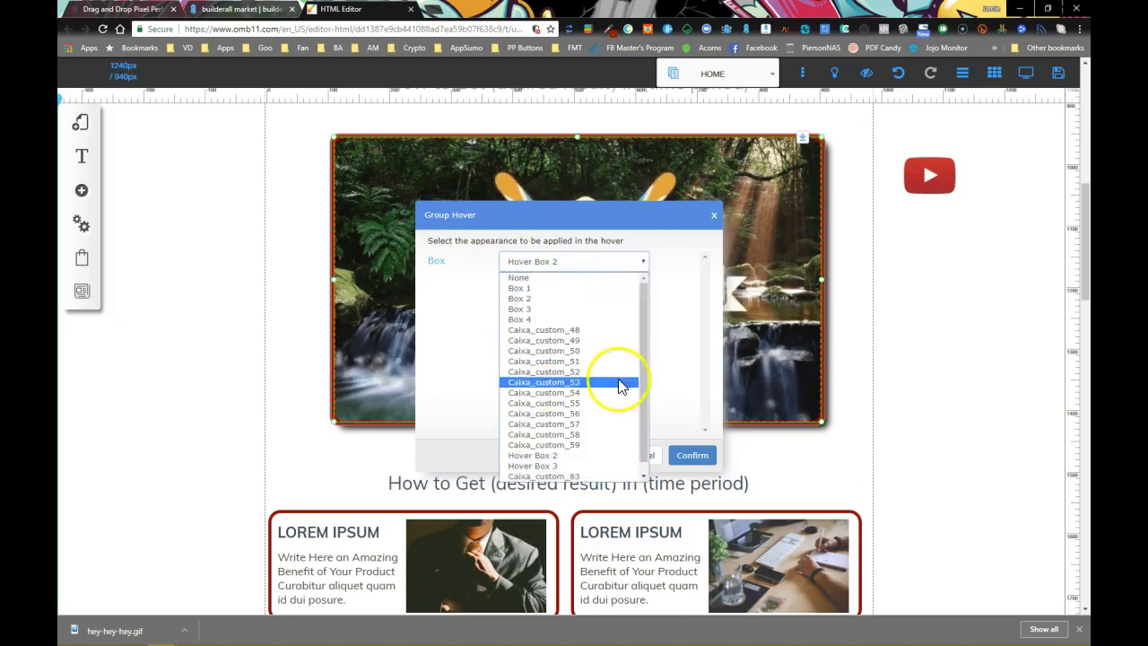
click(549, 455)
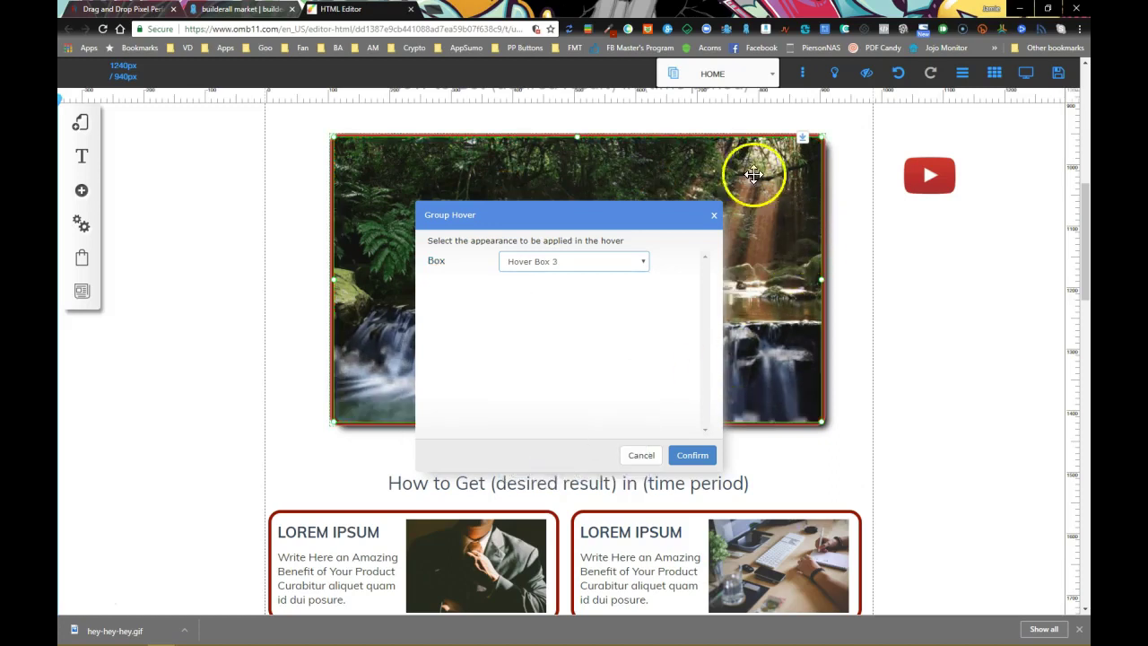
click(687, 454)
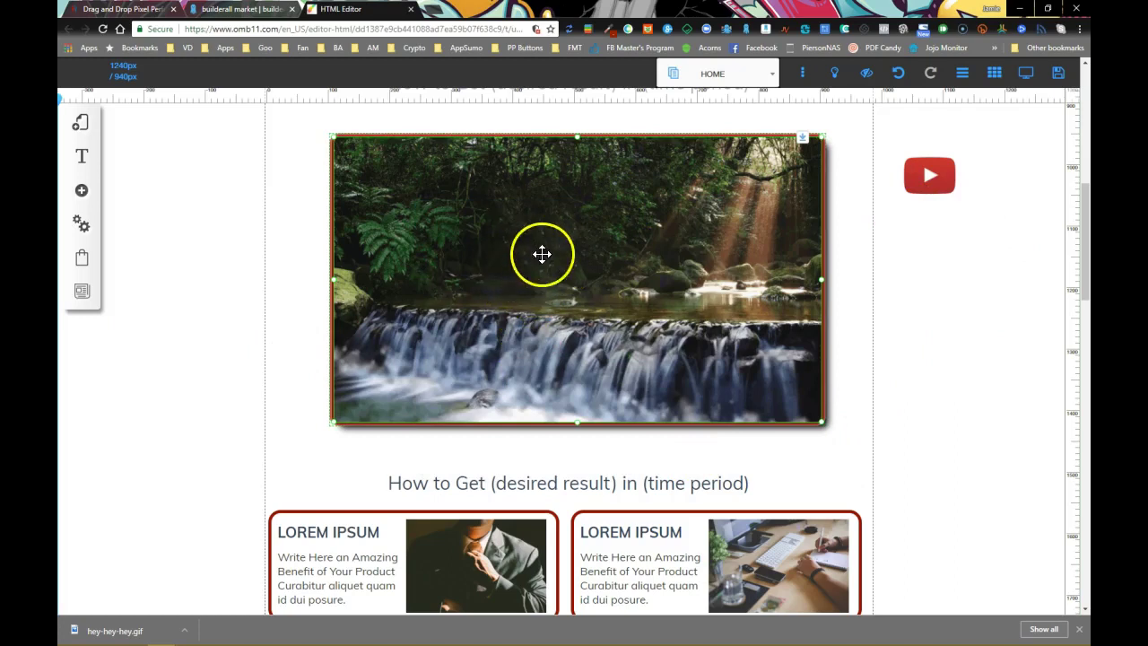
Move the play button onto the middle of the waterfall thumbnail.
scroll(743, 230, up, 5)
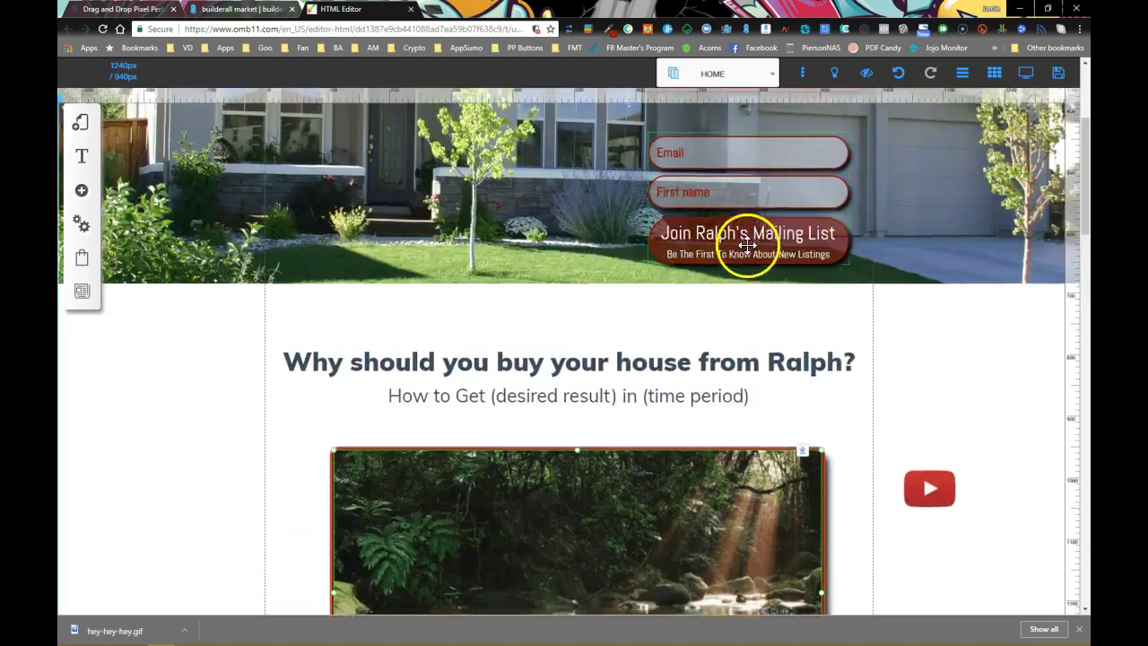
scroll(666, 277, down, 4)
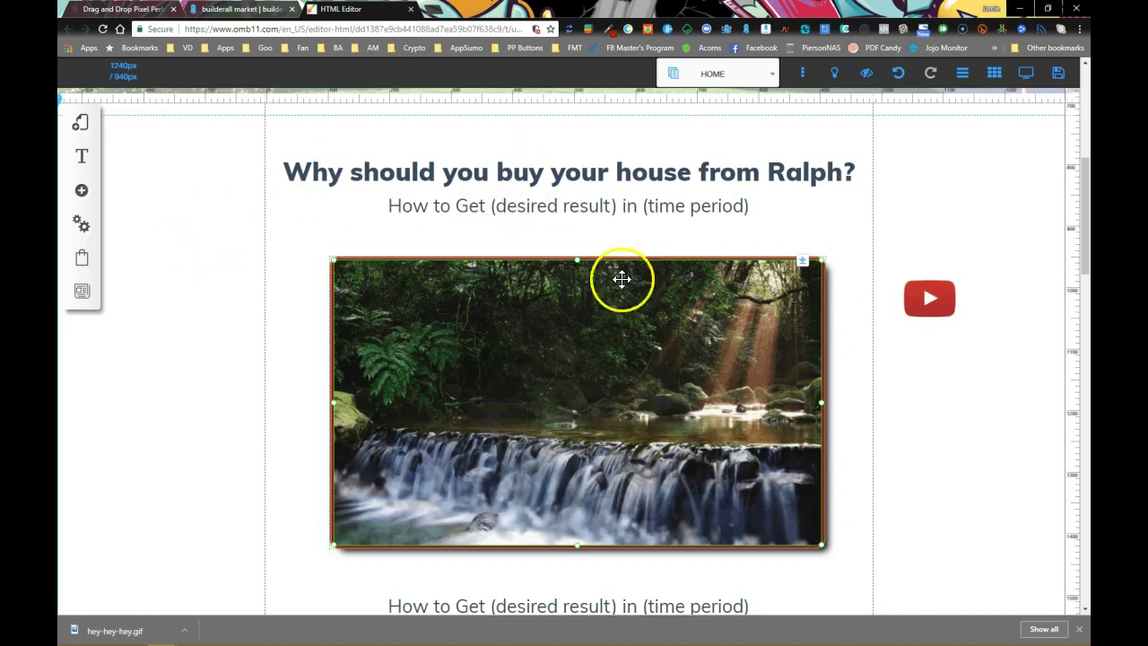
drag(933, 303, 591, 402)
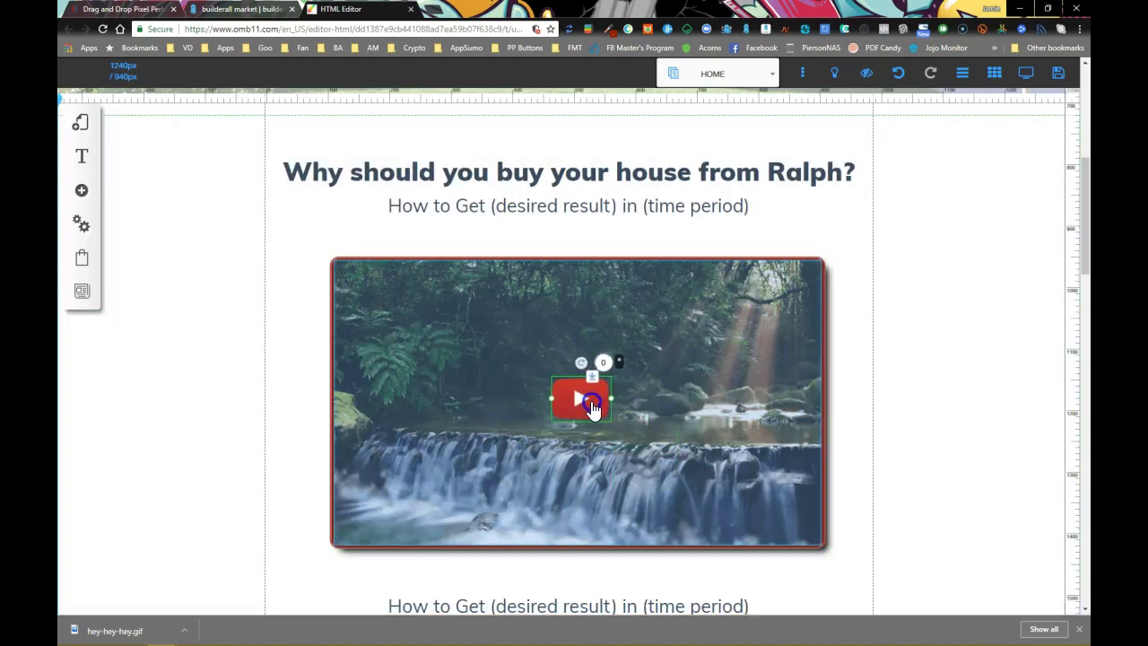
click(1022, 350)
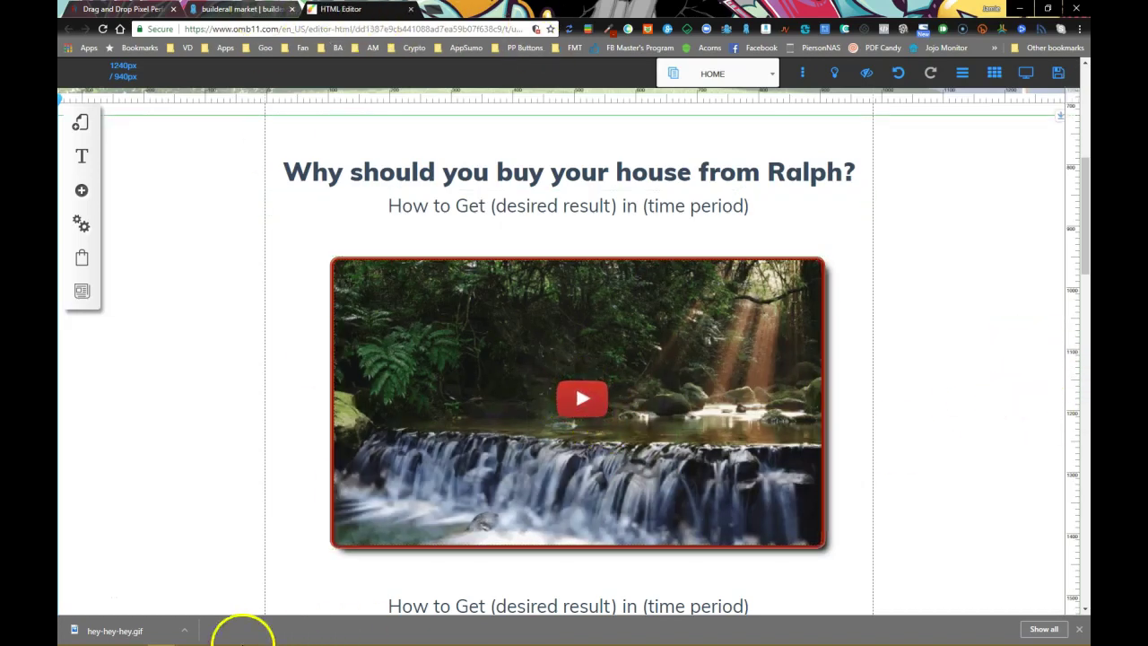
Switch to the maximized live real estate site, check the large thumbnail's hover preview, and launch its video with the play button.
mouse_move(134, 633)
mouse_move(171, 637)
click(205, 591)
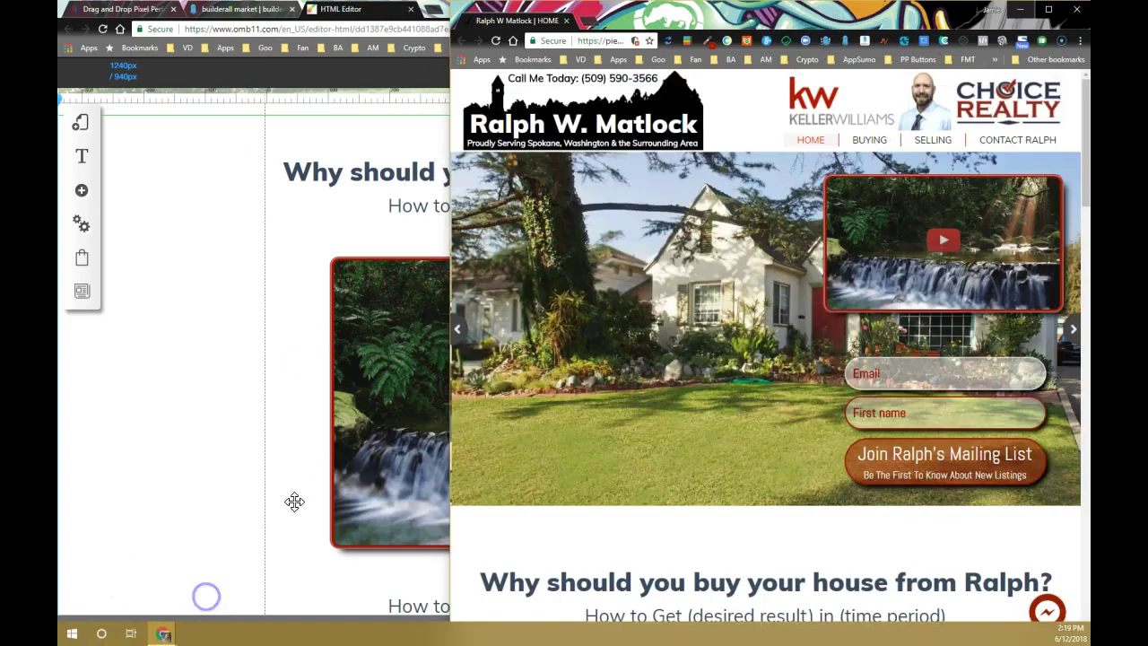
double_click(827, 20)
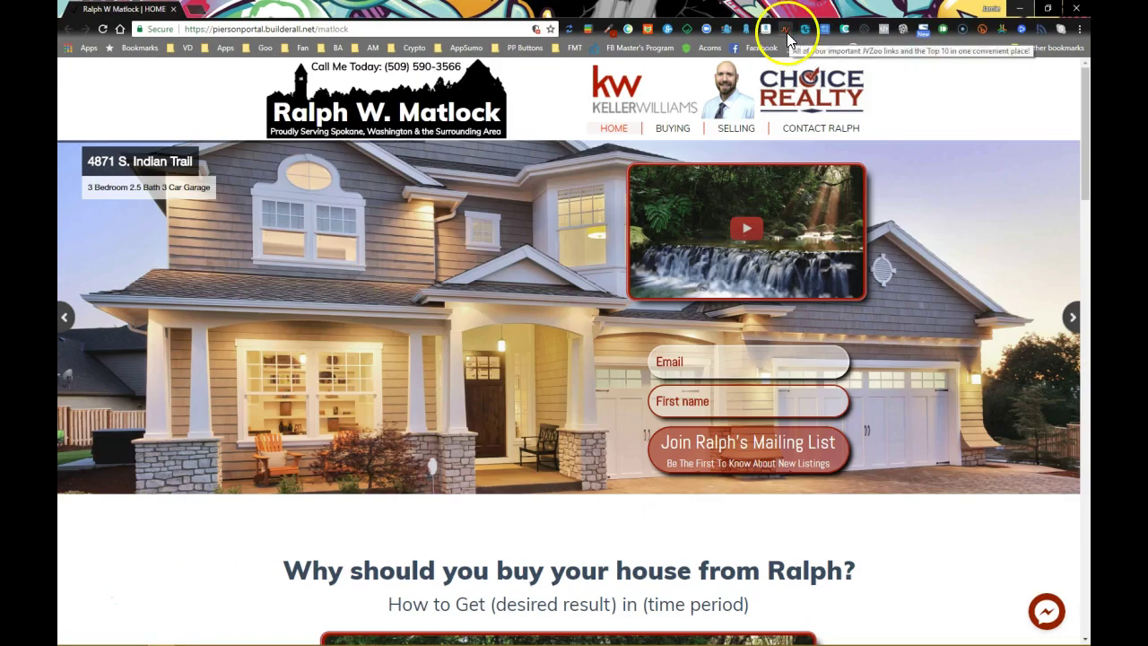
scroll(520, 373, down, 5)
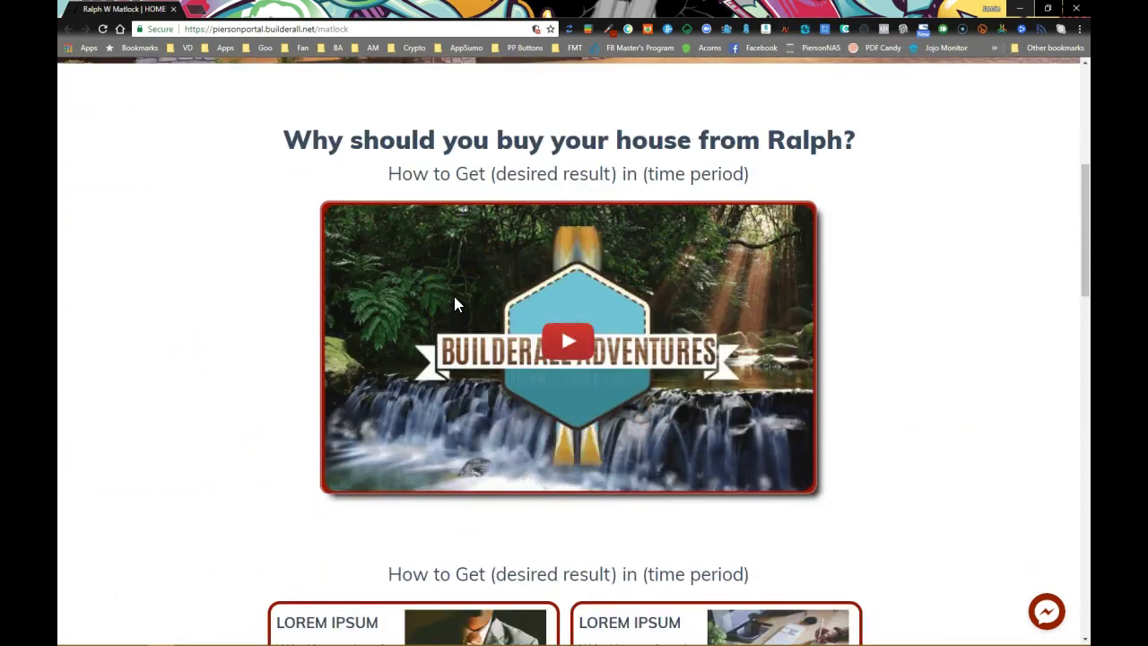
click(566, 342)
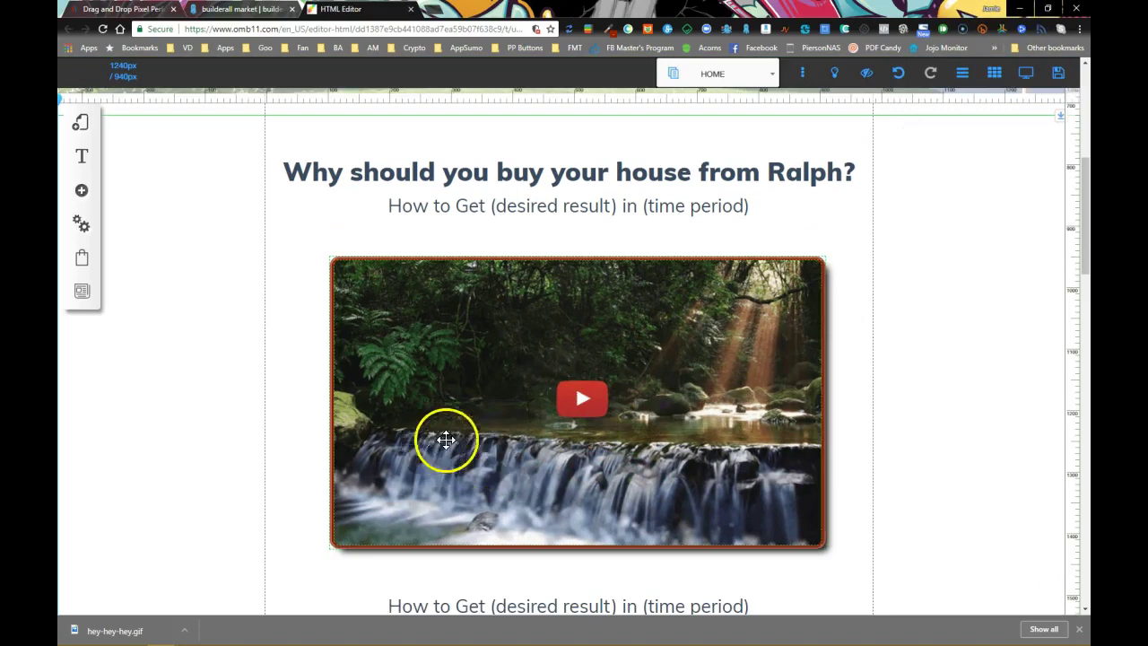
scroll(968, 430, down, 3)
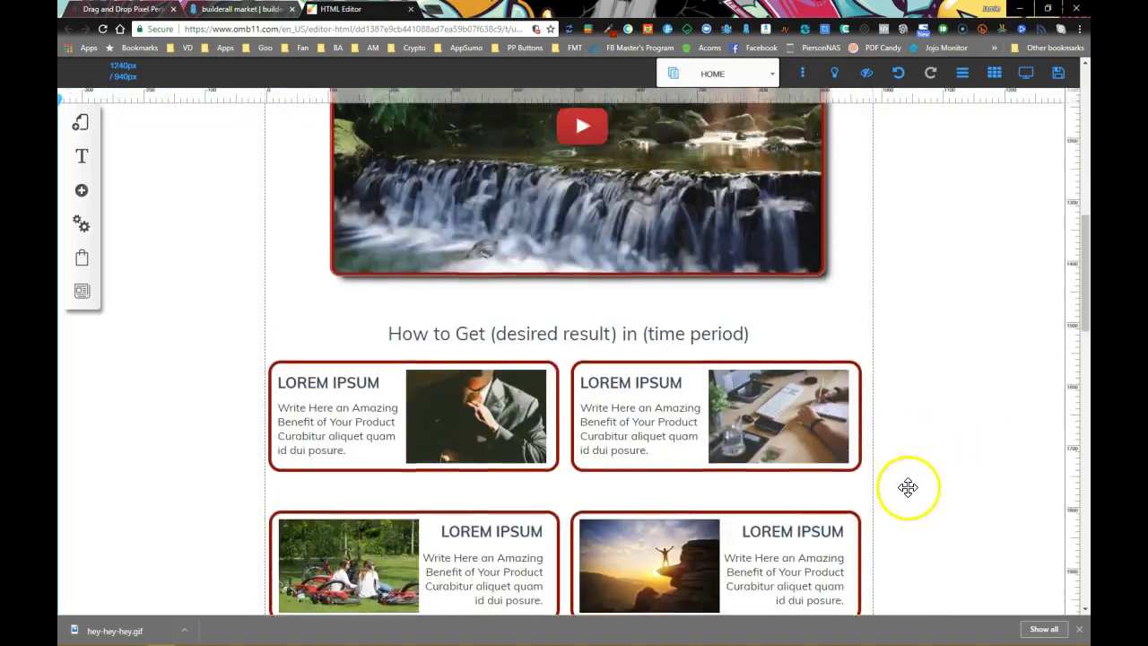
scroll(904, 487, up, 4)
scroll(1067, 399, down, 3)
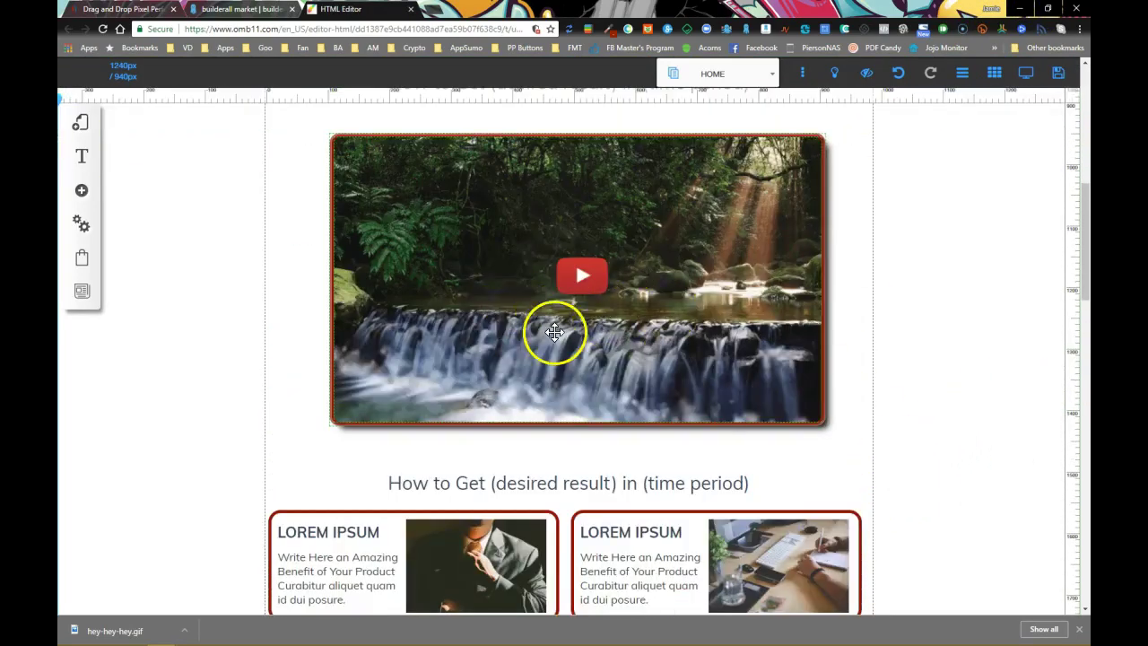
scroll(552, 309, up, 1)
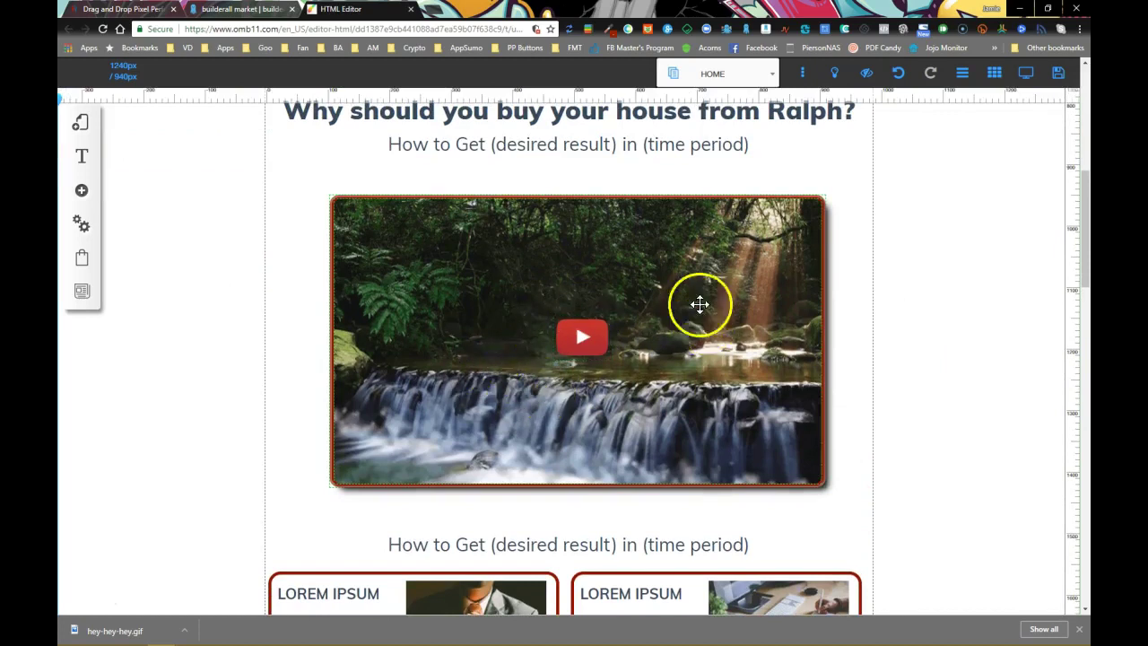
Compare the thumbnail with the hover-preview videos on the builderall market page, and return to the HTML Editor page.
click(241, 11)
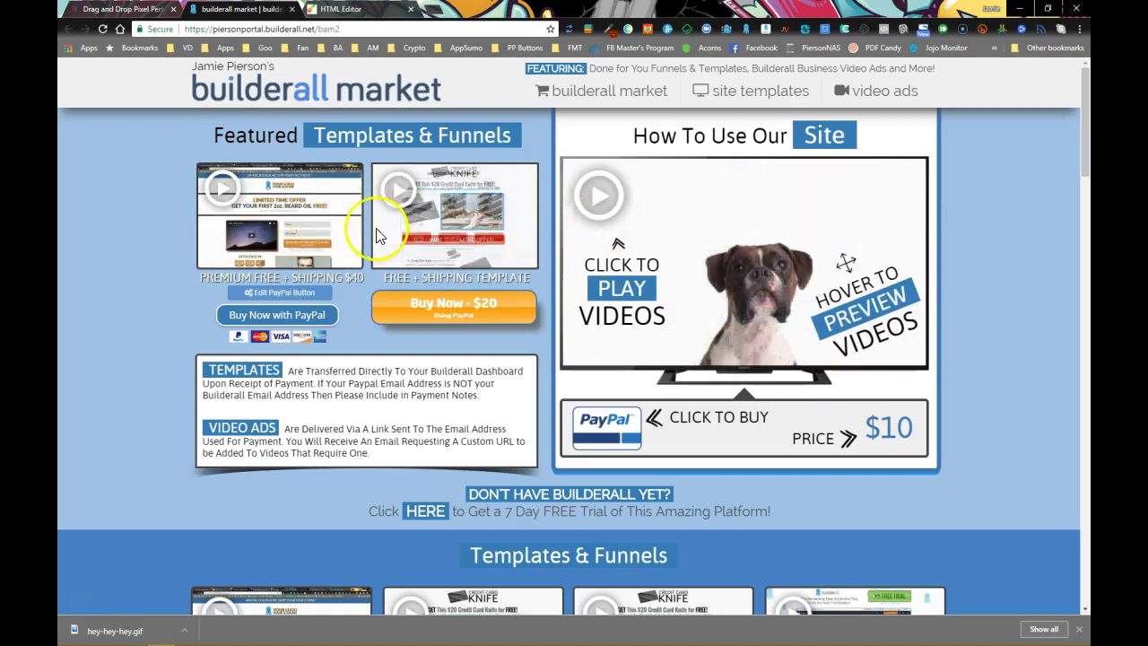
click(349, 12)
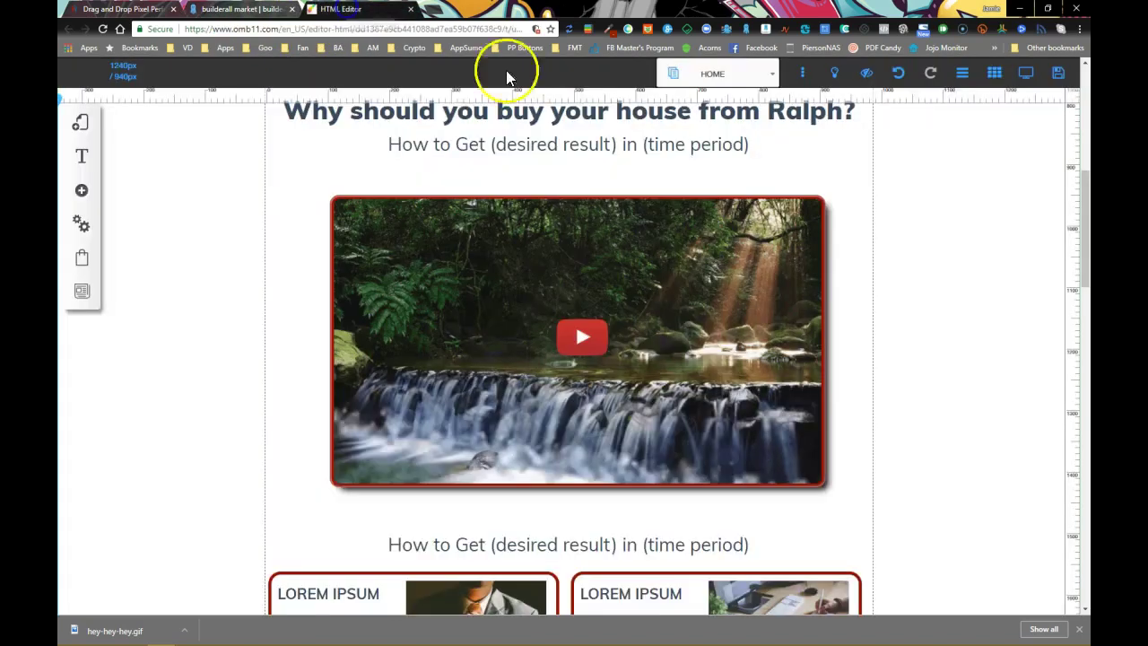
scroll(630, 239, up, 6)
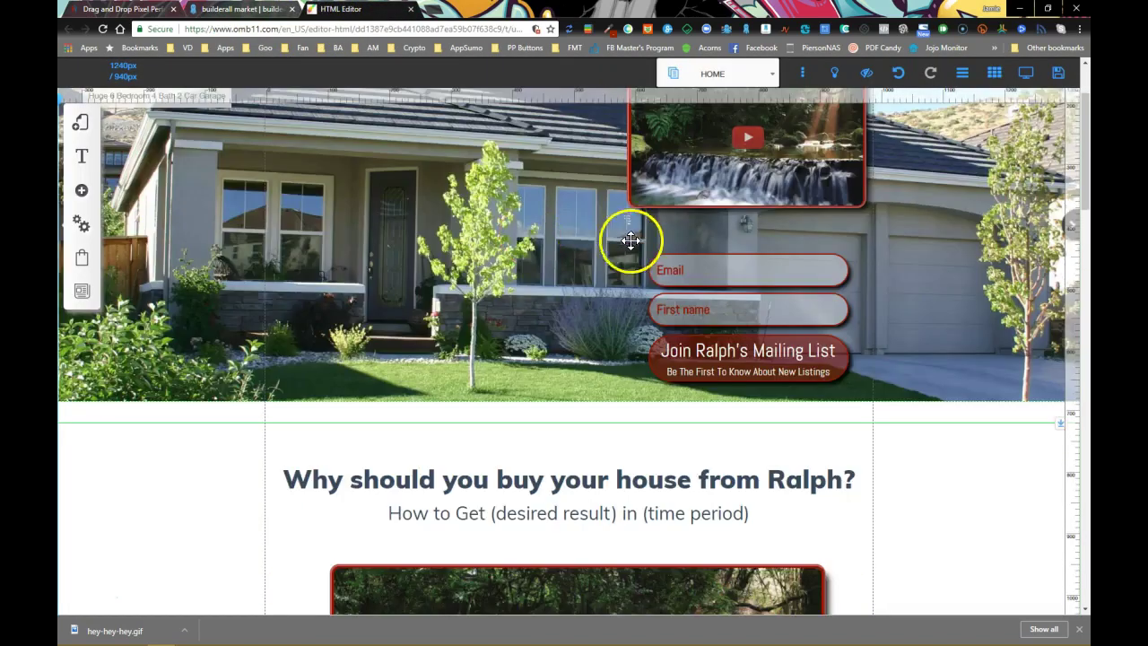
click(244, 11)
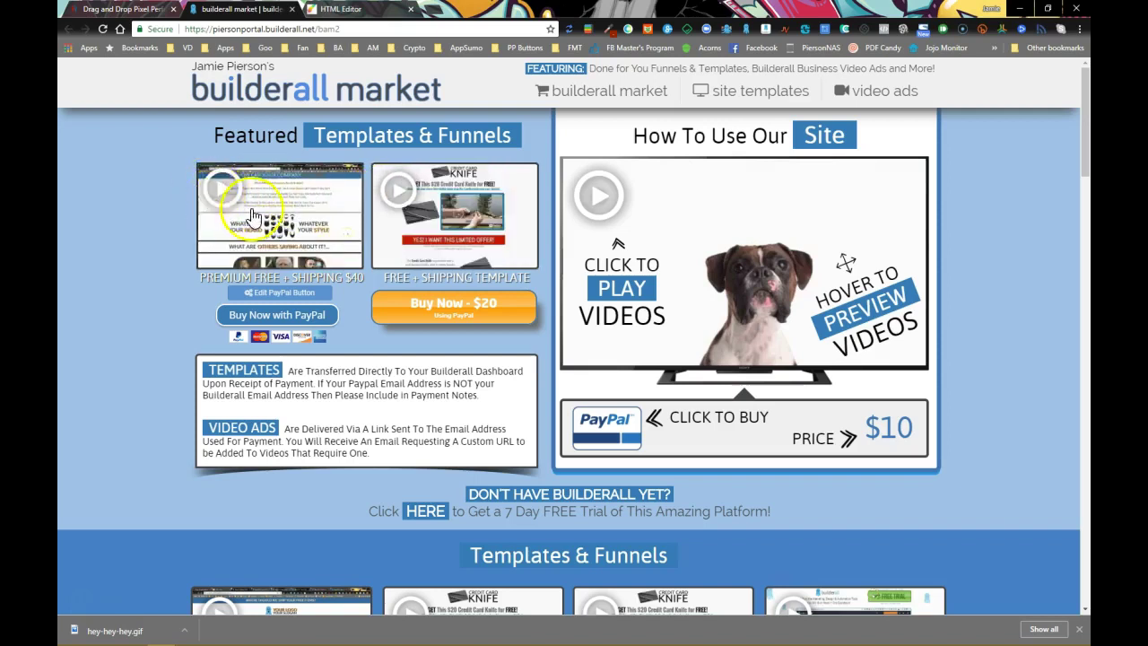
click(346, 9)
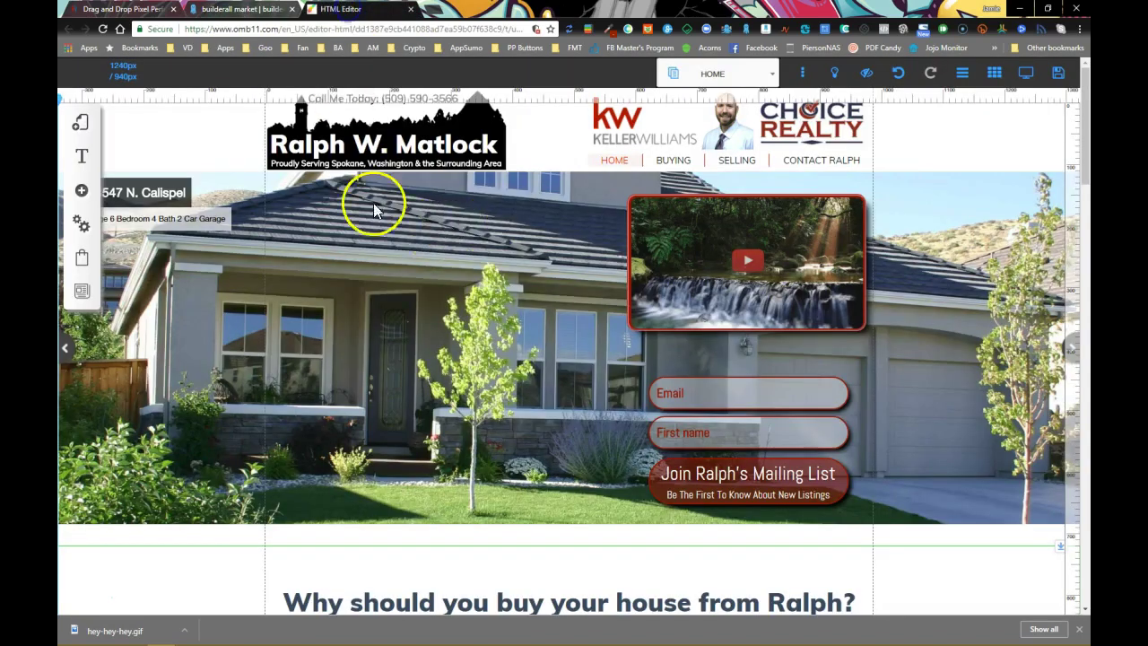
Review the play button image's hover settings, including its title, icon size, text size and overlay, and close them without changes.
scroll(674, 328, down, 6)
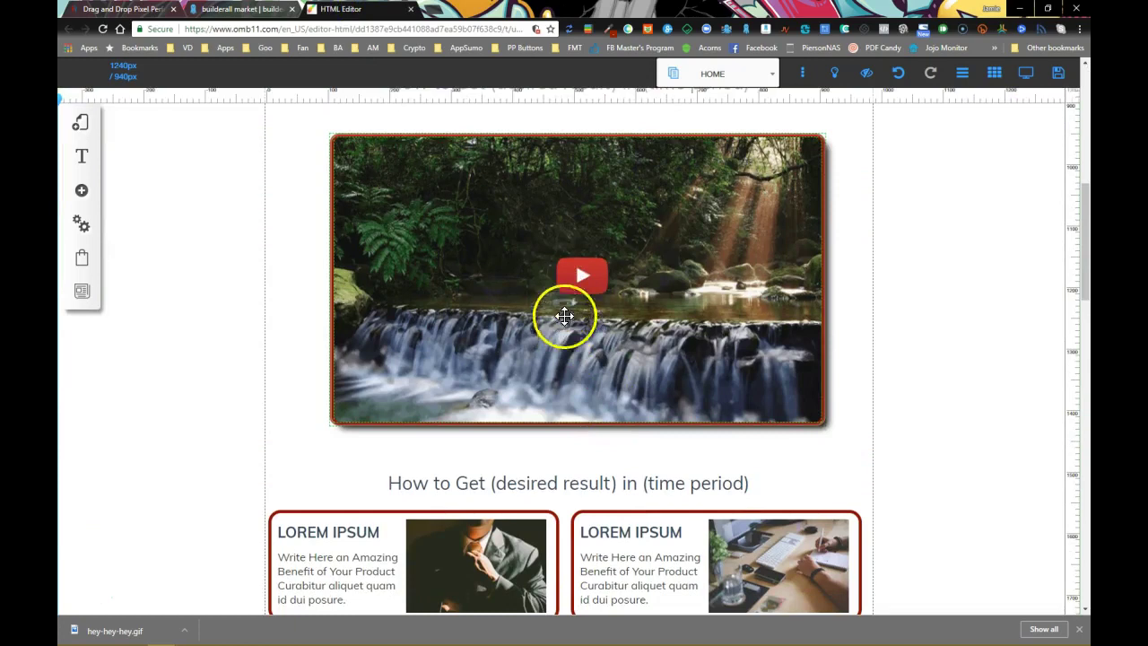
click(581, 278)
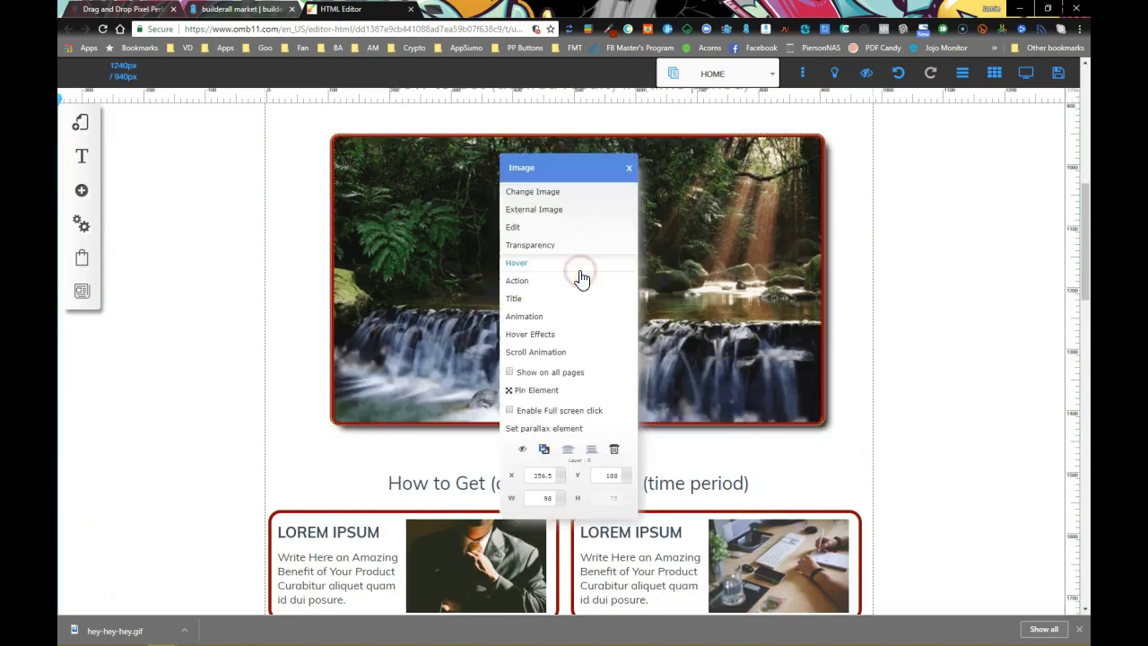
click(524, 267)
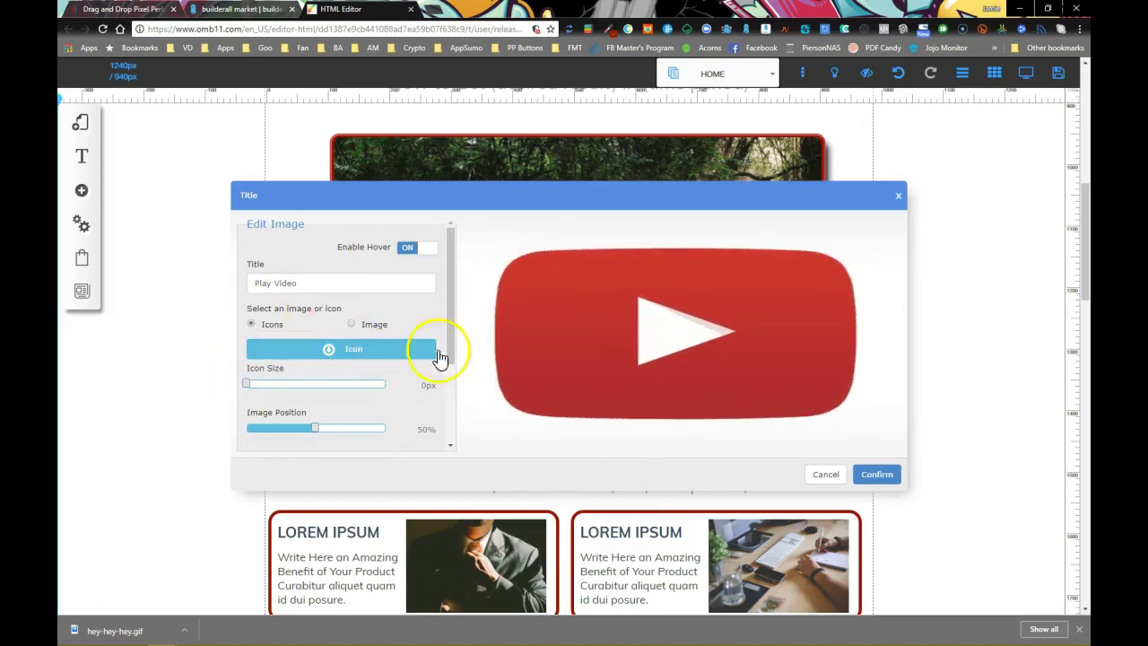
drag(451, 315, 439, 420)
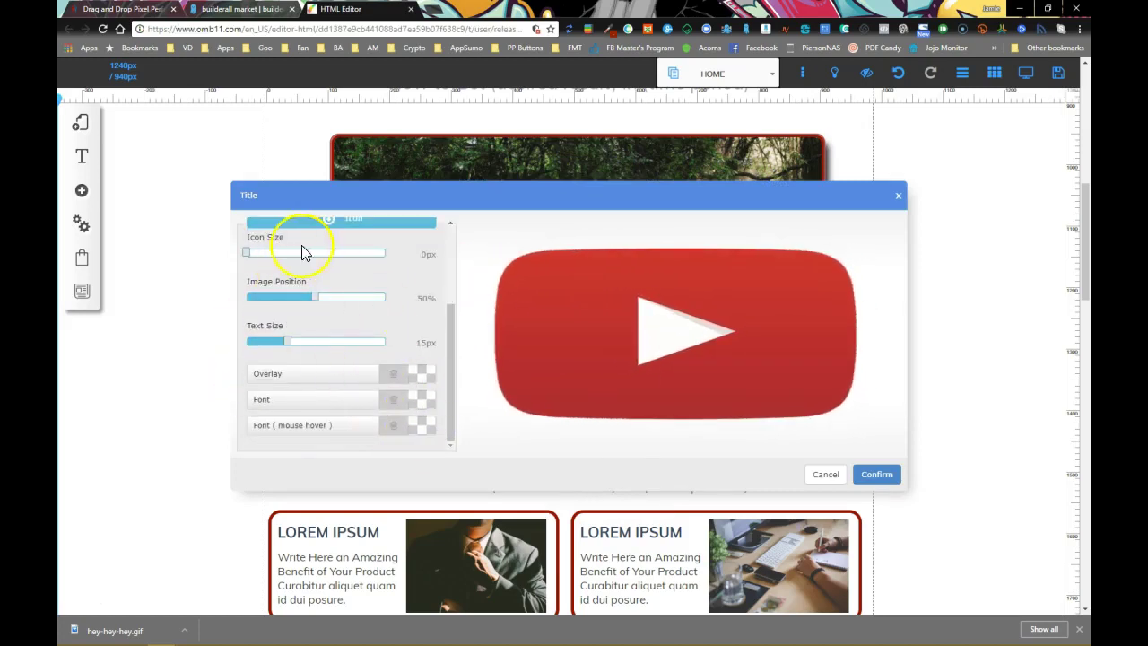
click(828, 476)
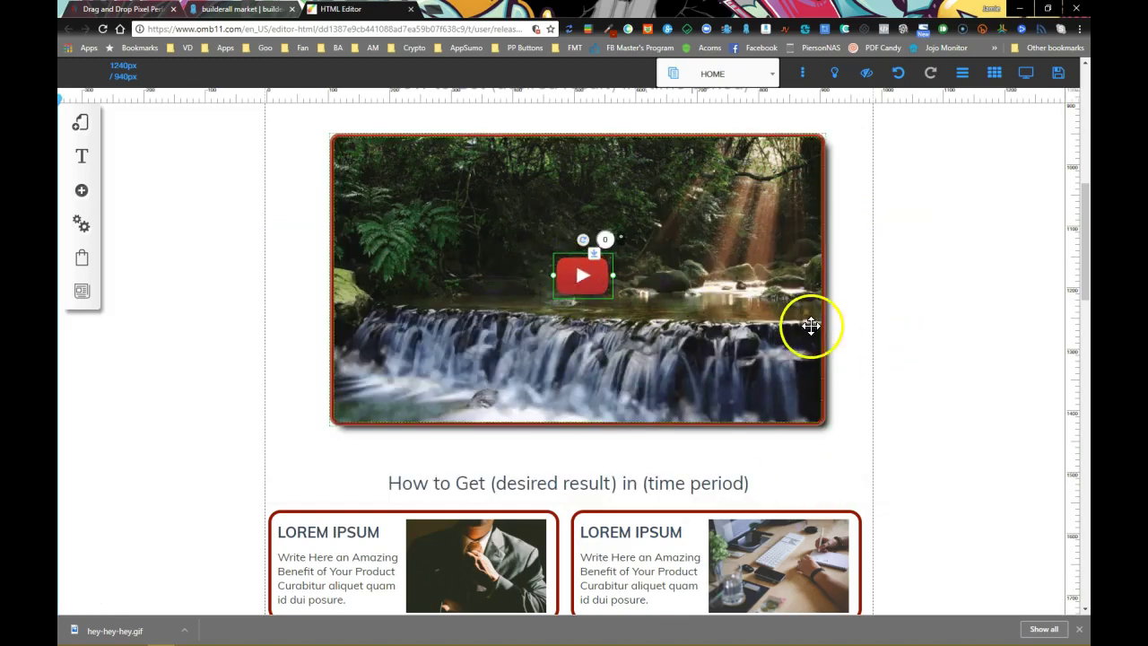
scroll(899, 298, up, 6)
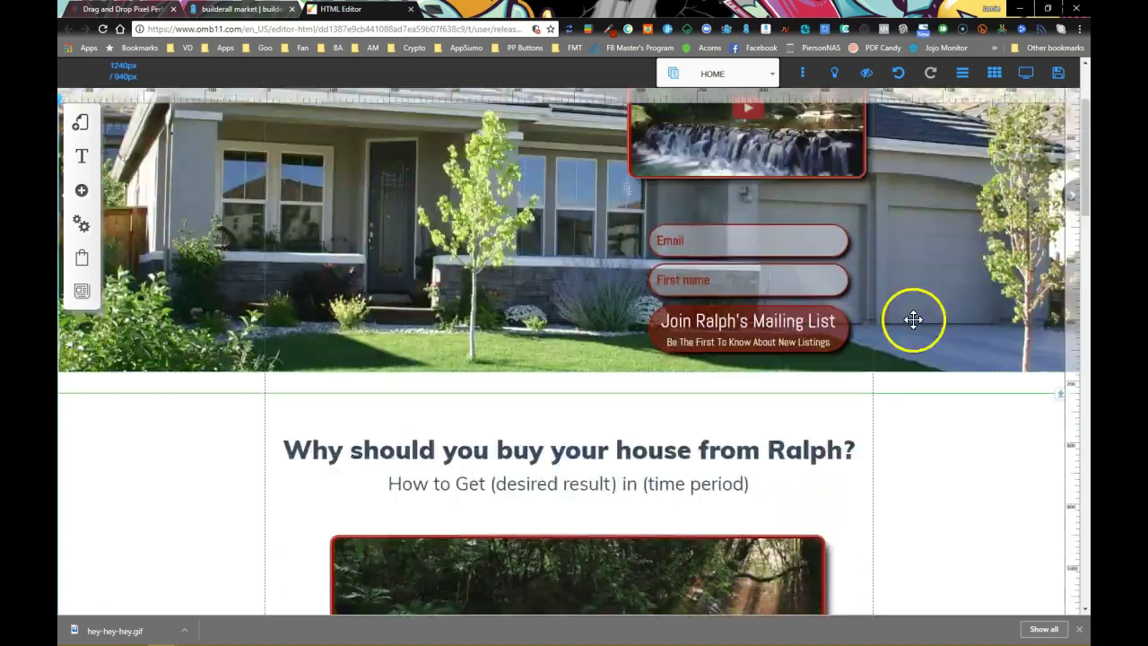
Set the opacity of the play button image on the large waterfall thumbnail to 50%.
scroll(653, 380, down, 2)
scroll(681, 340, up, 2)
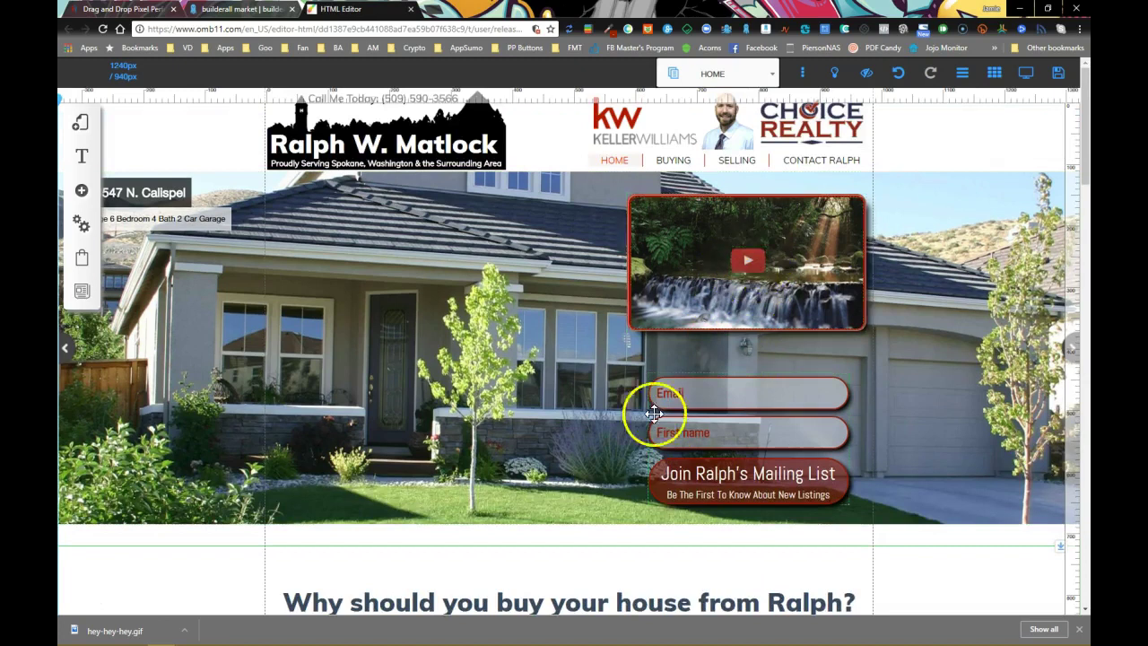
scroll(583, 426, down, 4)
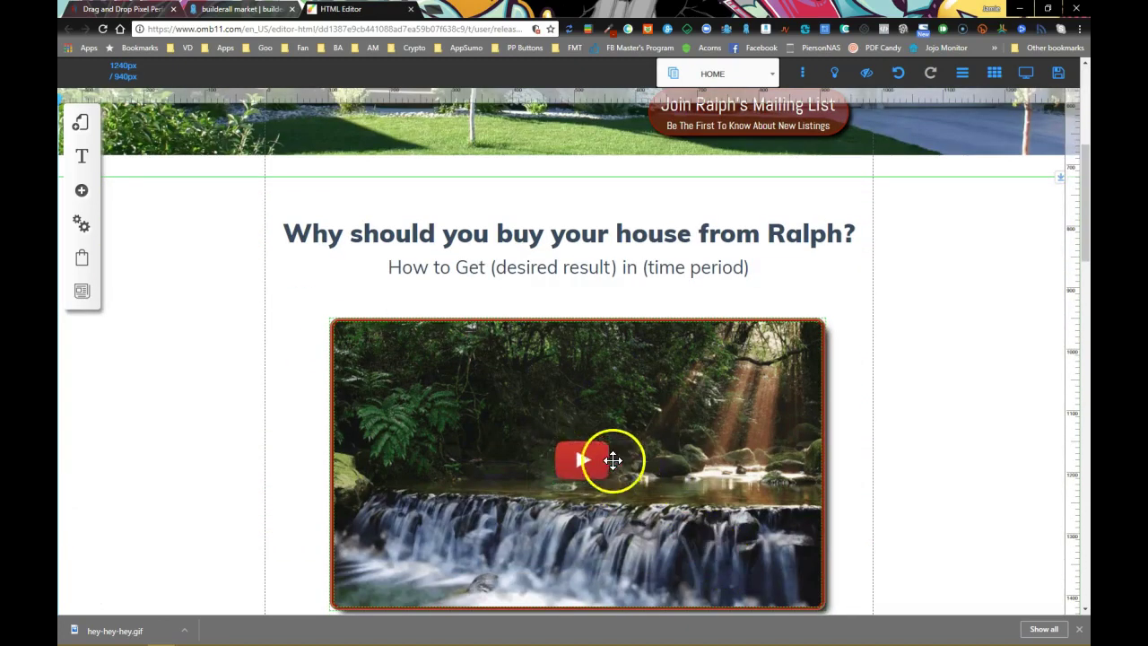
scroll(612, 460, down, 1)
click(585, 353)
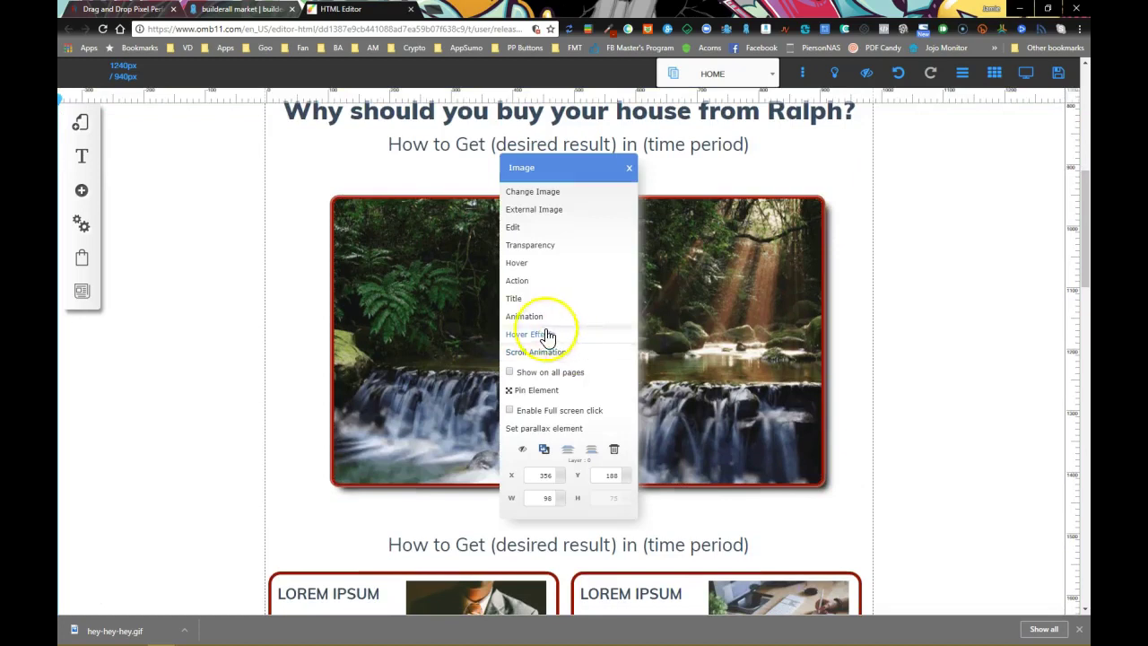
click(543, 248)
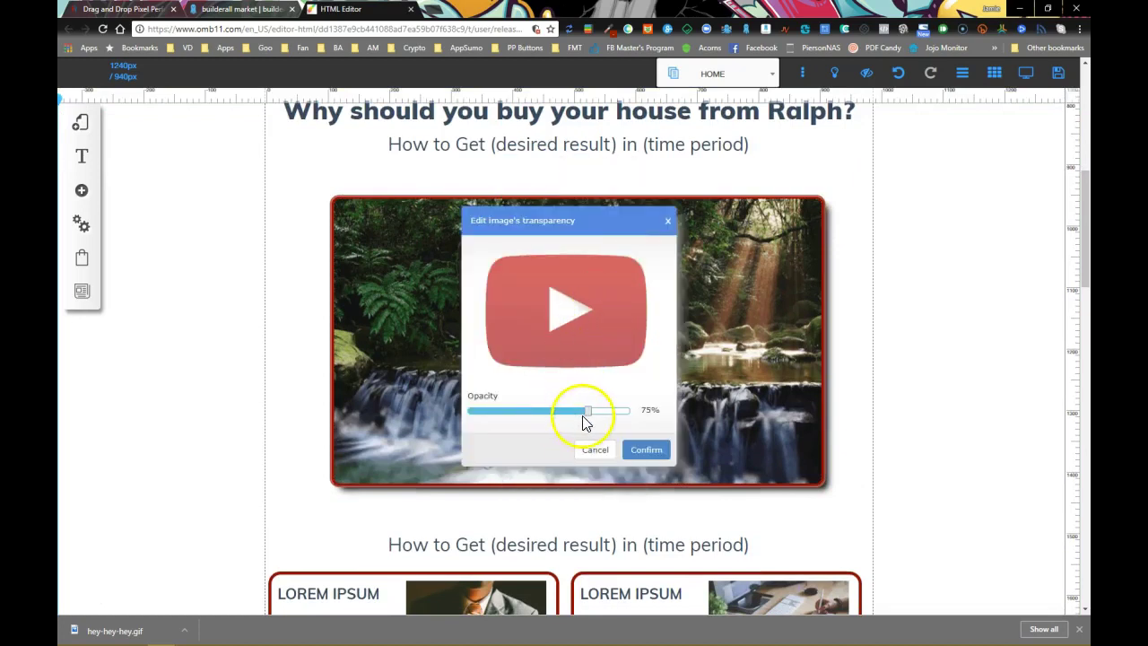
drag(588, 418, 551, 418)
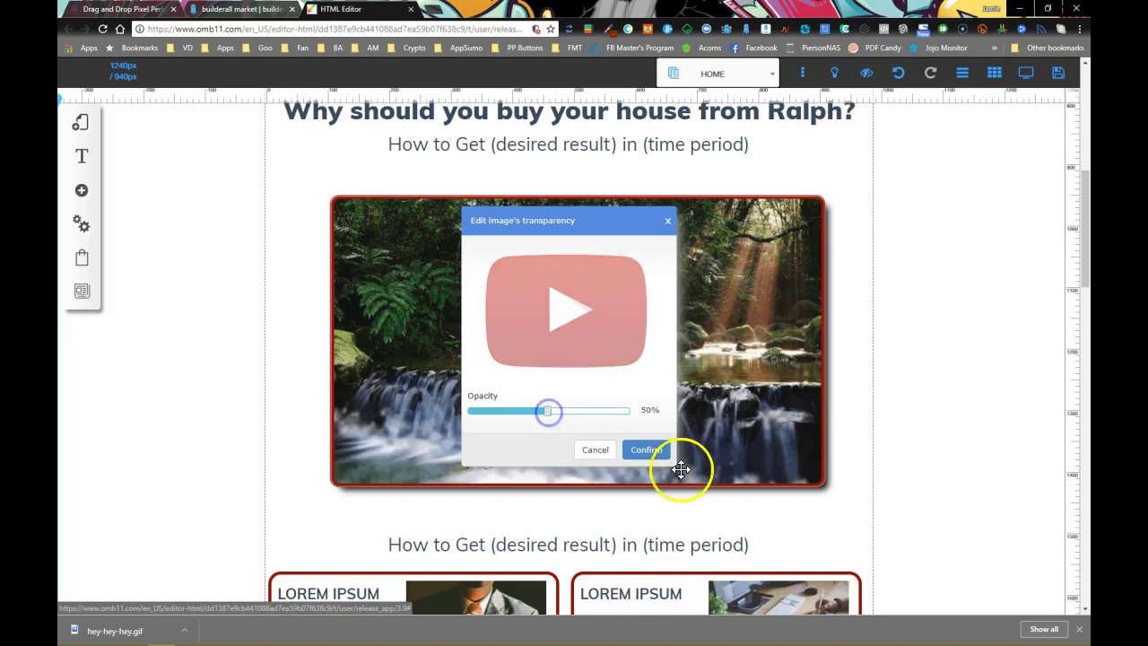
click(647, 450)
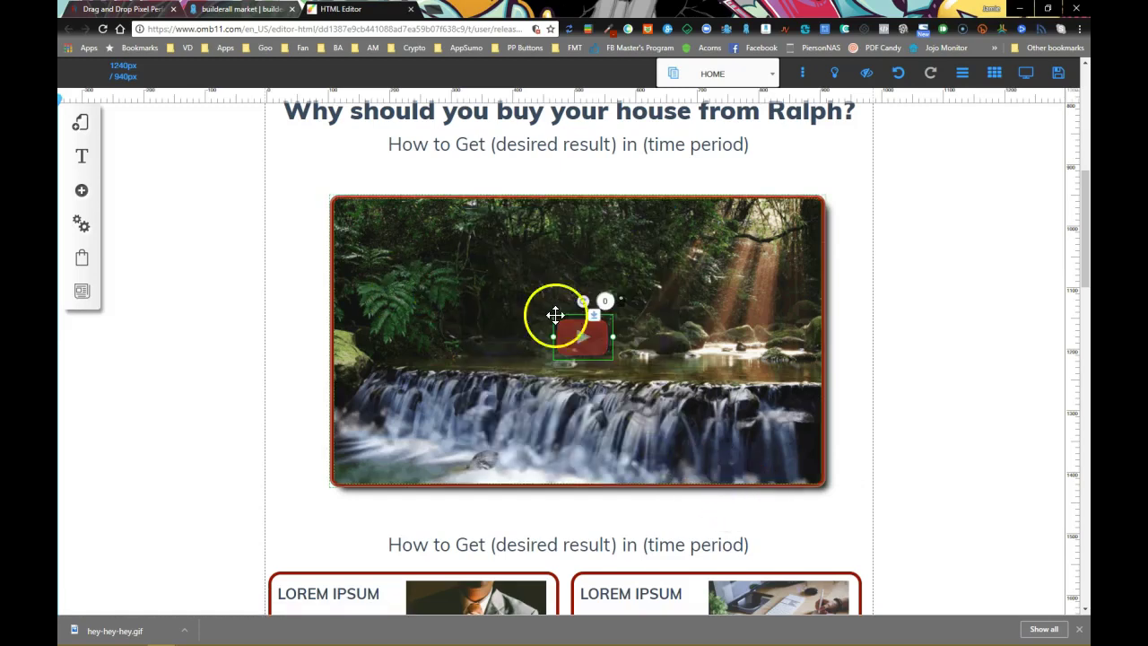
click(919, 352)
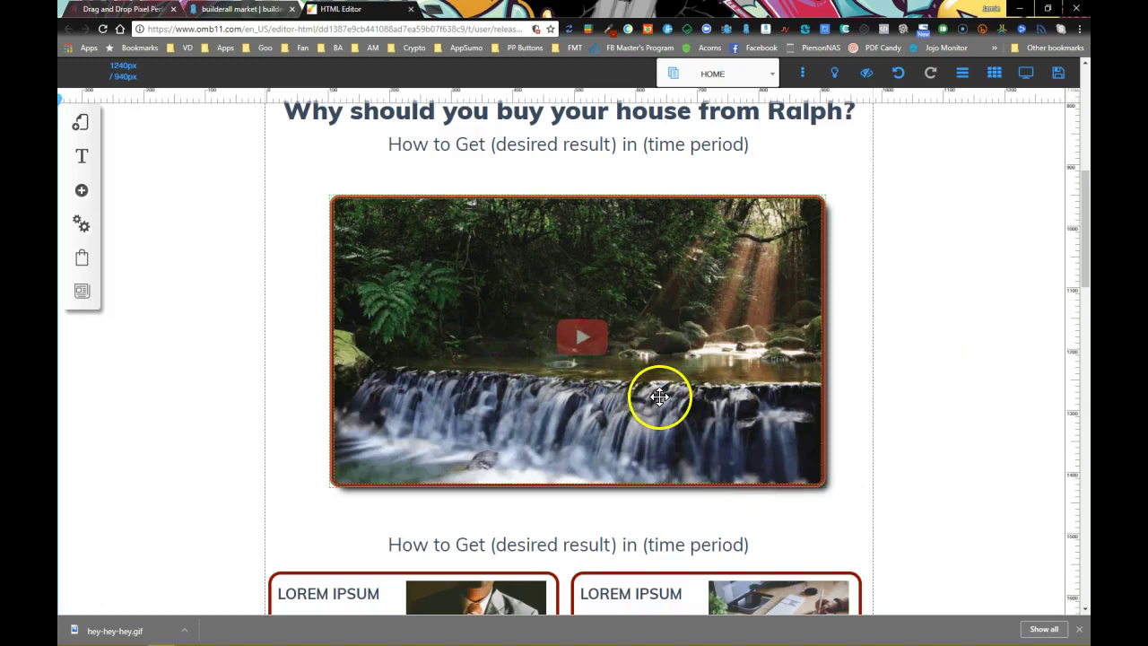
Look over the finished thumbnails on the home page, and switch to the builderall market page to examine its video thumbnails.
scroll(1045, 390, down, 2)
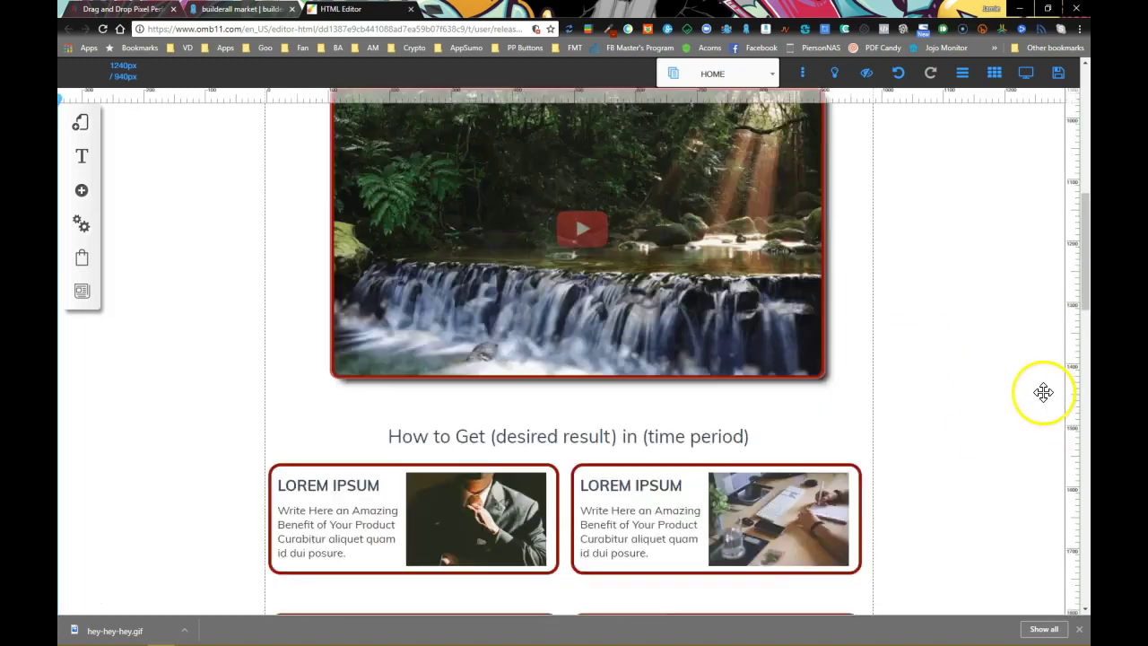
scroll(997, 358, up, 6)
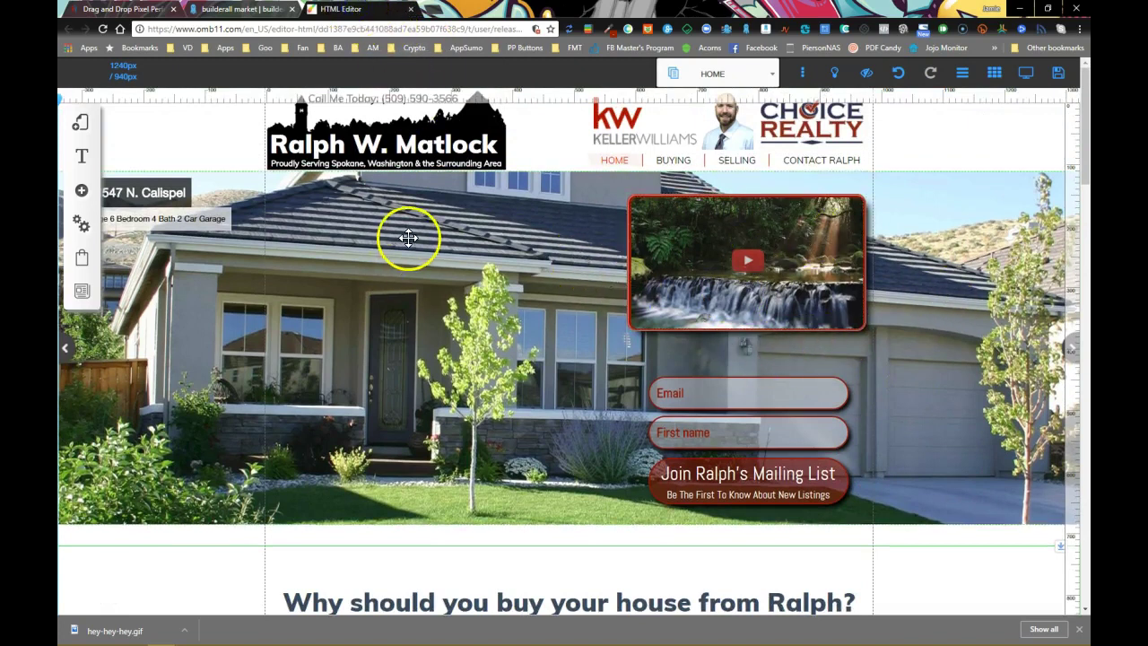
click(239, 10)
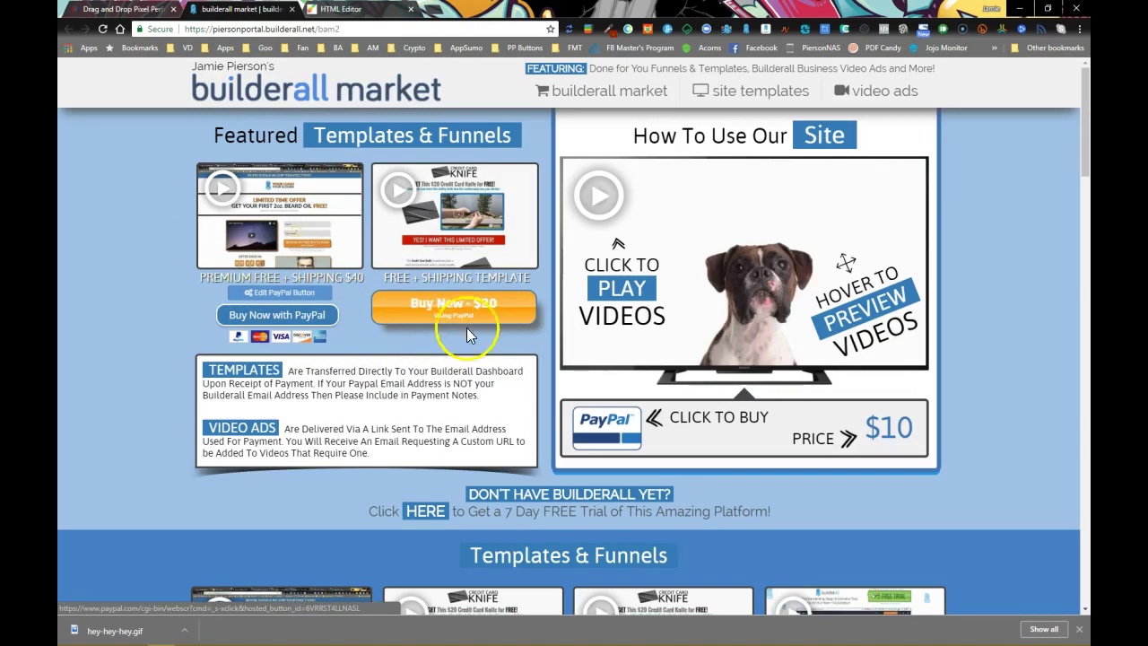
scroll(399, 375, down, 2)
scroll(395, 386, up, 2)
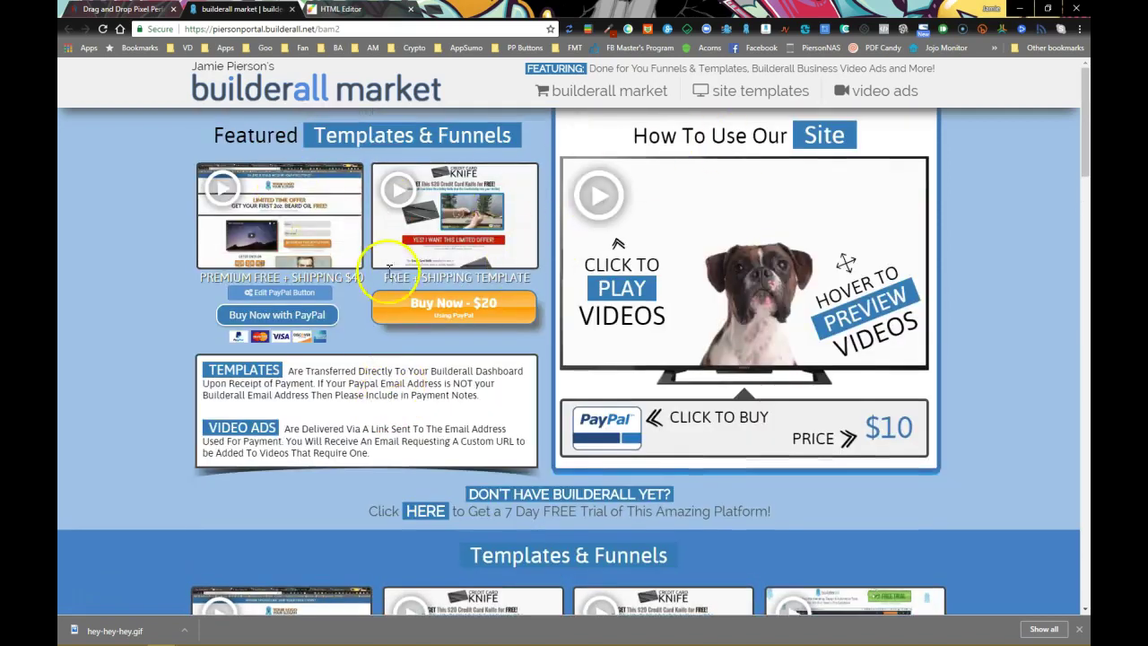